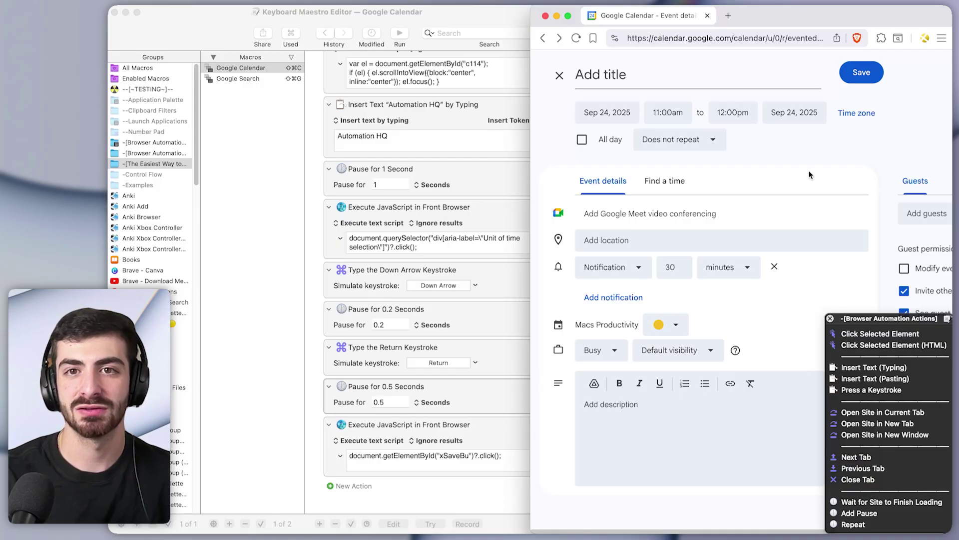
Run the calendar macro with Shift+Cmd+C and scroll down the Keyboard Maestro website.
key(shift+super+c)
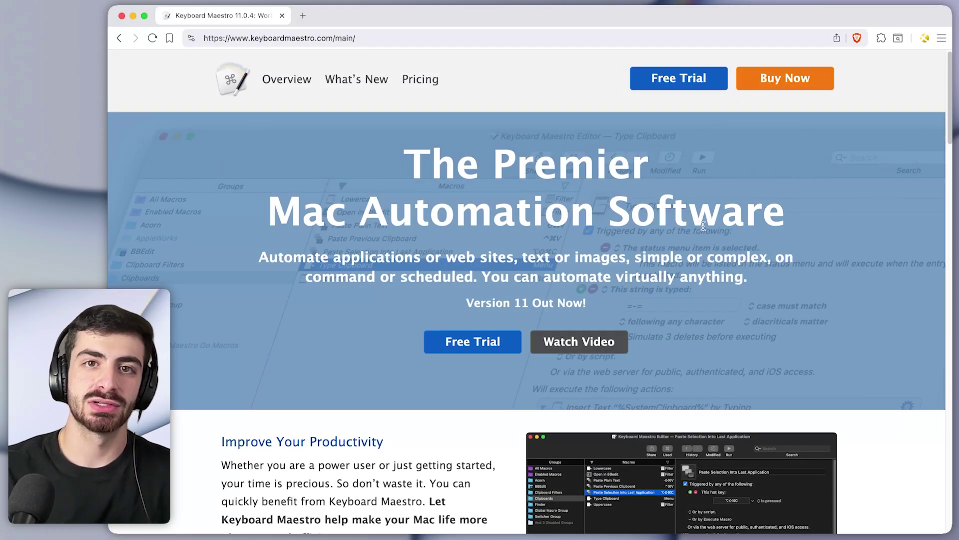
scroll(703, 226, down, 10)
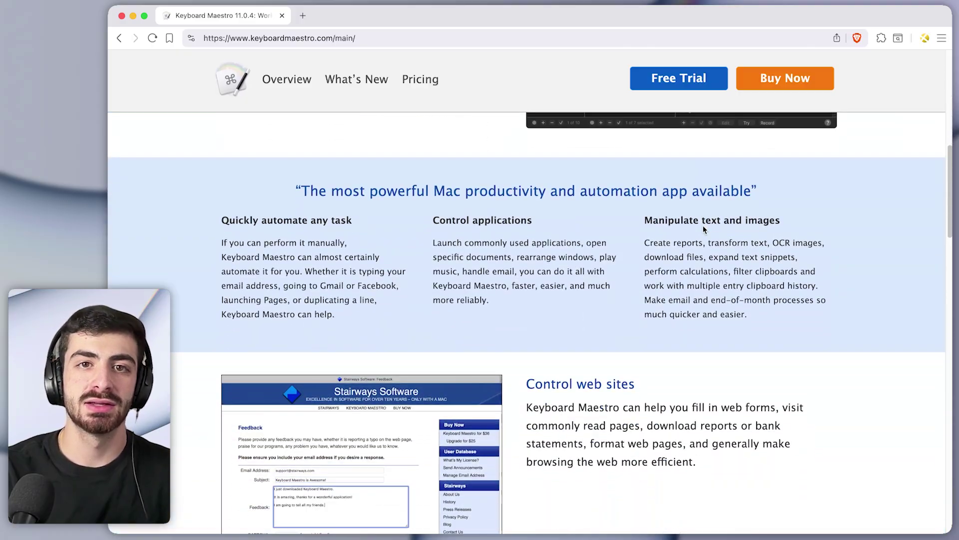
scroll(703, 228, down, 8)
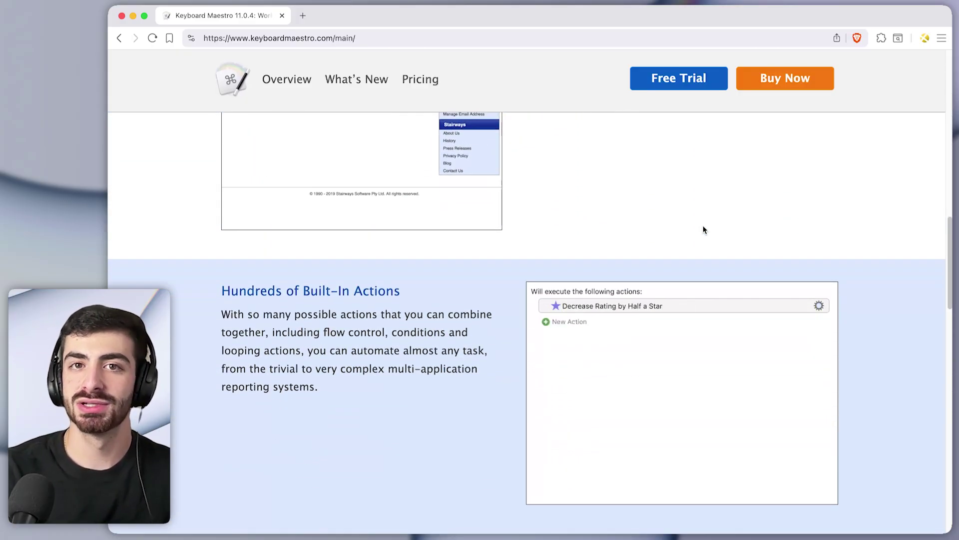
scroll(703, 230, down, 2)
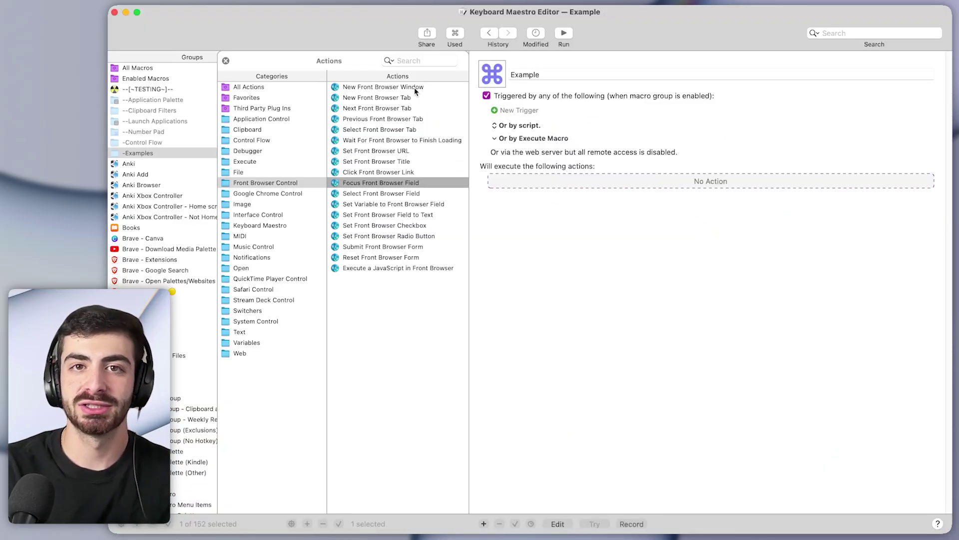
Add New Front Browser Window and Focus Front Browser Field (document.forms[0][0]) actions to Example.
double_click(414, 88)
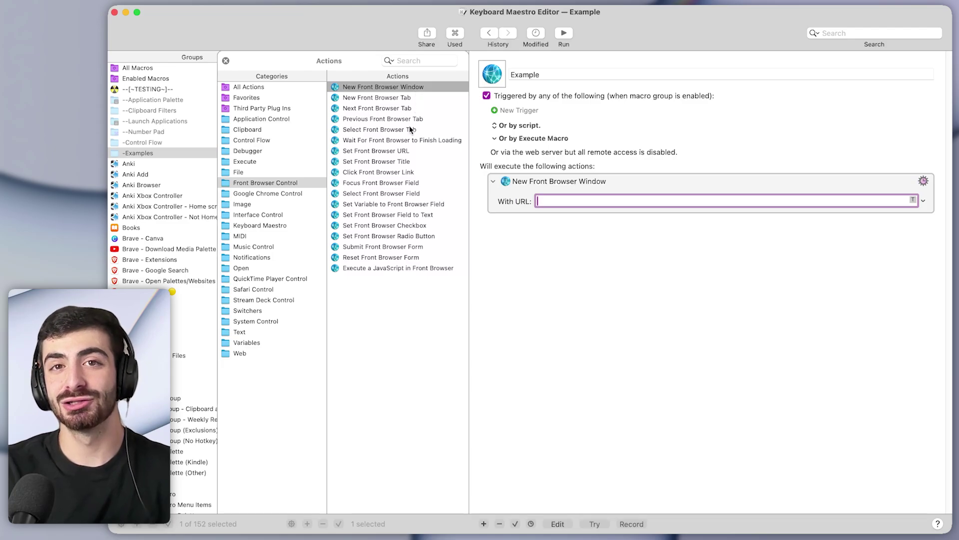
double_click(391, 183)
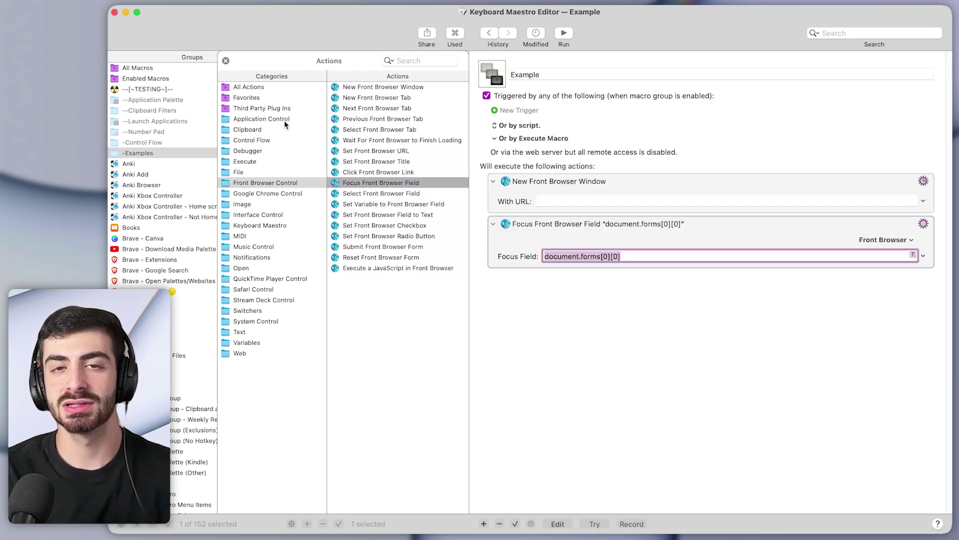
click(251, 87)
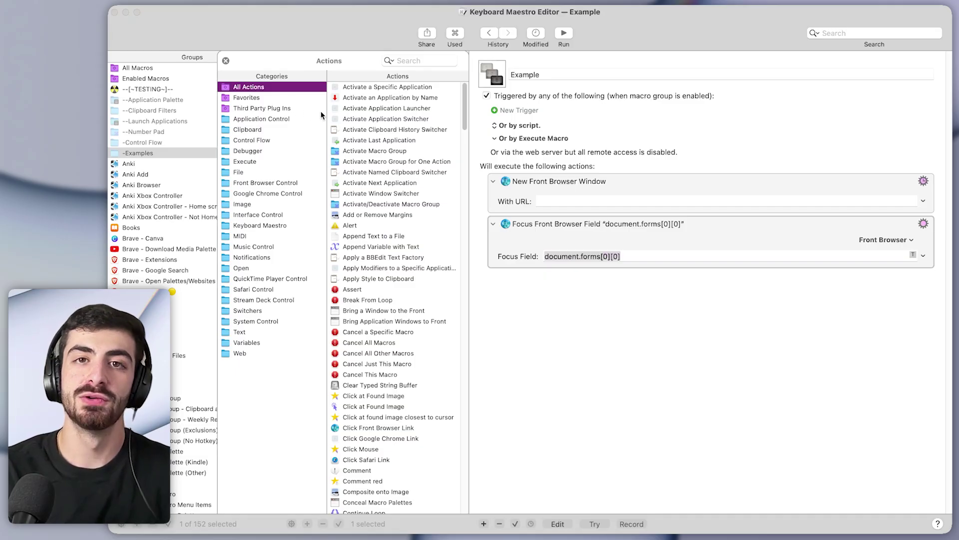
scroll(383, 155, down, 3)
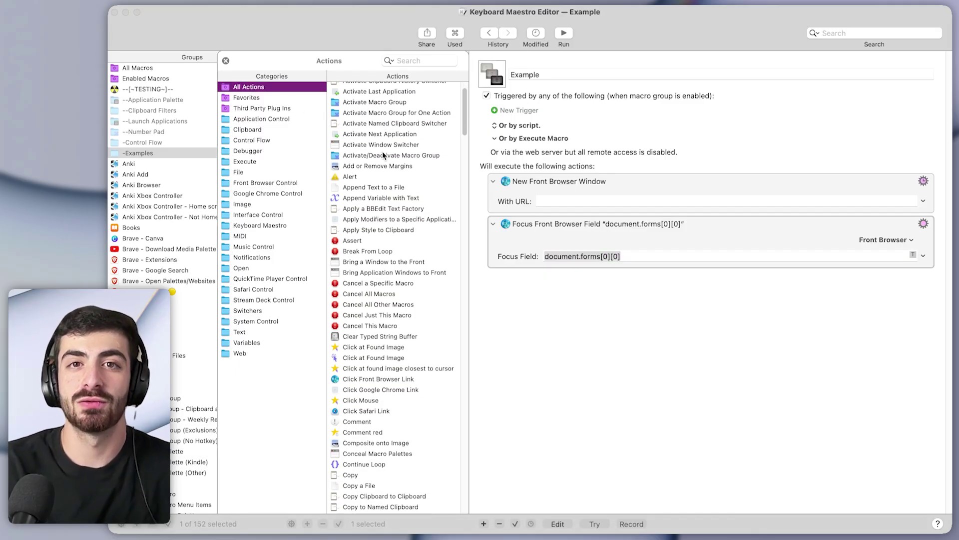
click(225, 75)
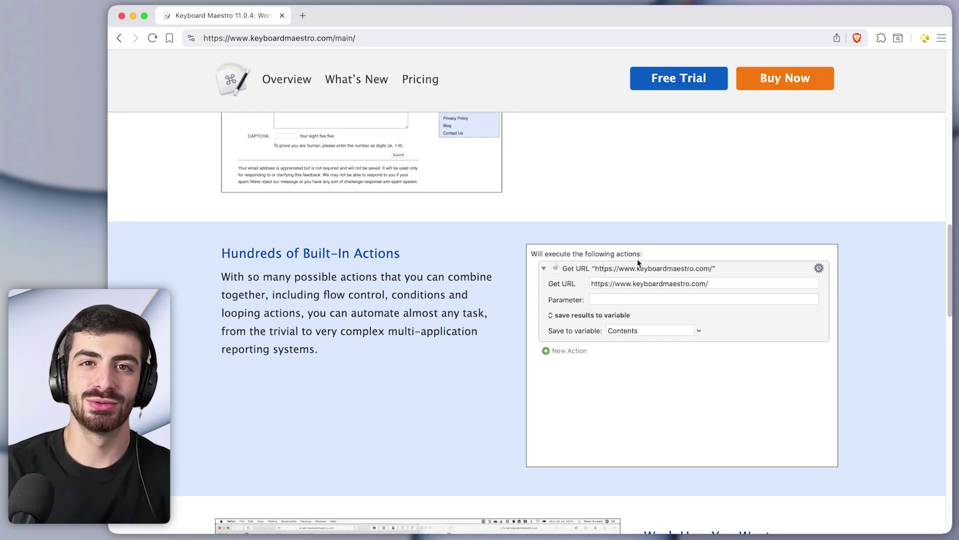
Scroll the website back up and bring forward the Downloads folder holding the .kmmacros file.
scroll(637, 260, up, 10)
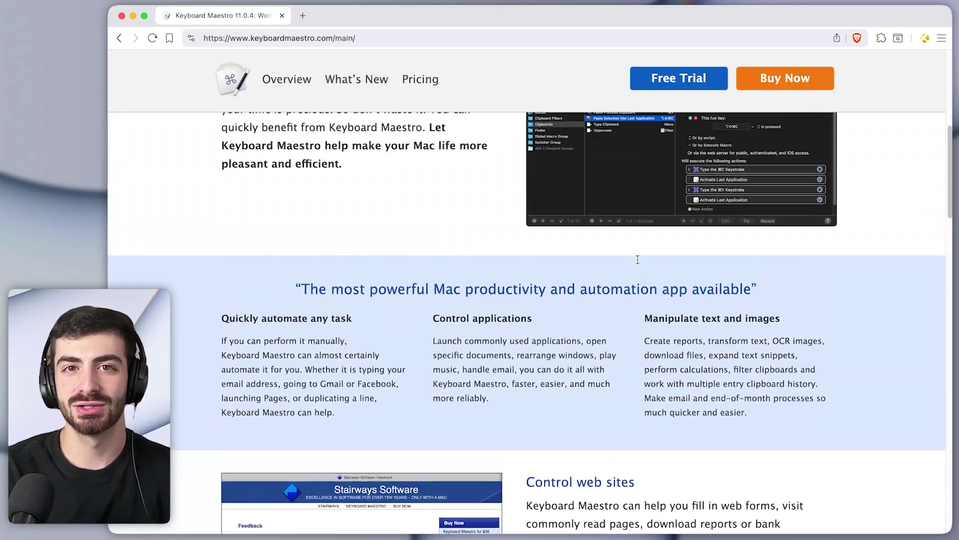
scroll(638, 259, up, 7)
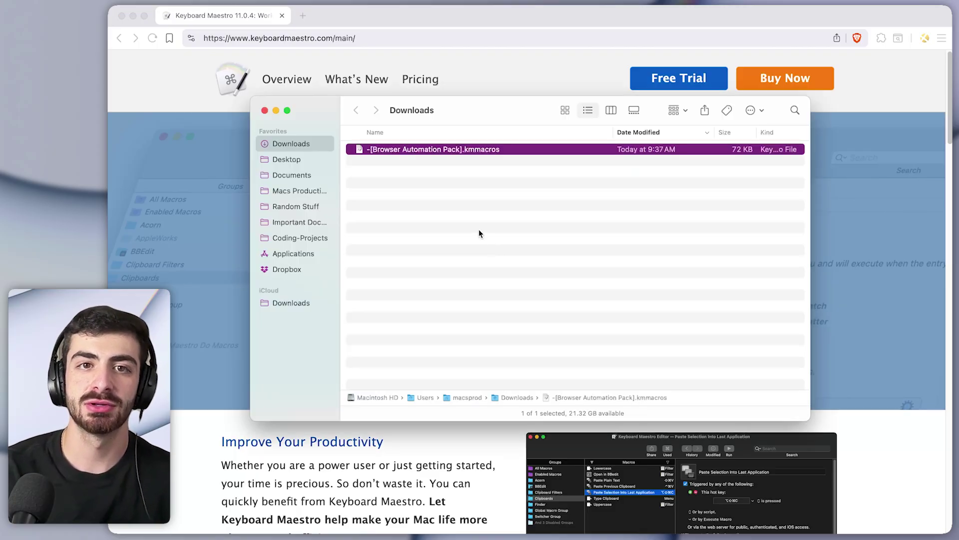
key(super+Tab)
Import the Browser Automation Pack and enable the Browser Automation Actions and Helper groups.
double_click(444, 149)
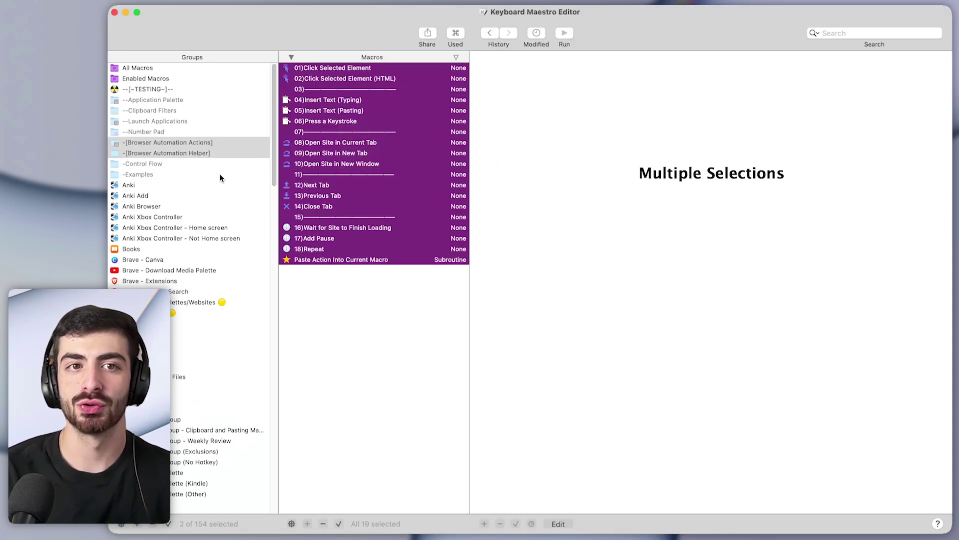
click(193, 143)
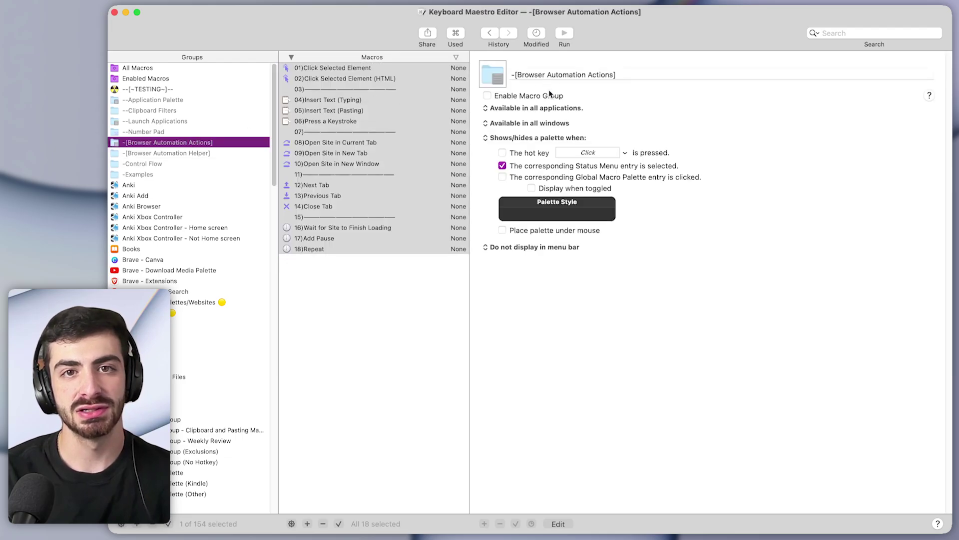
click(250, 153)
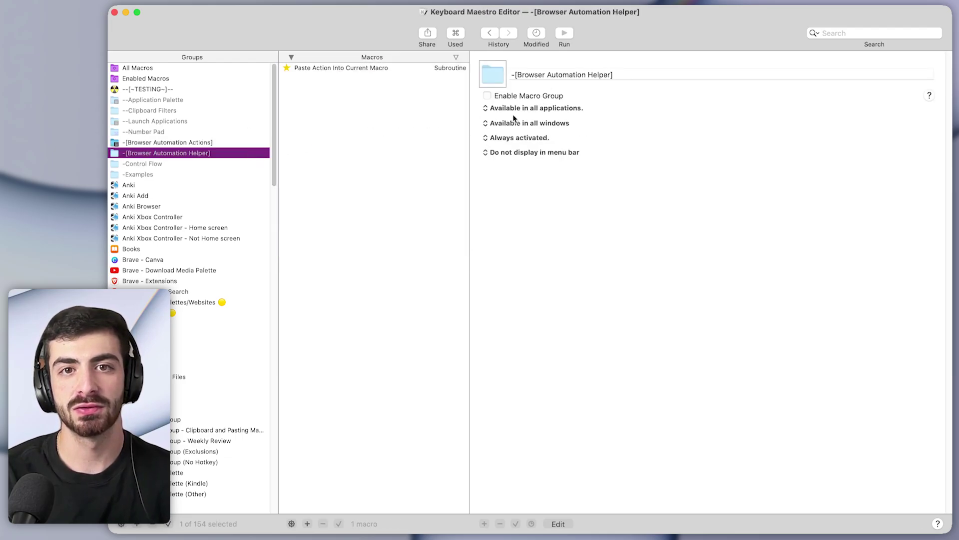
click(534, 95)
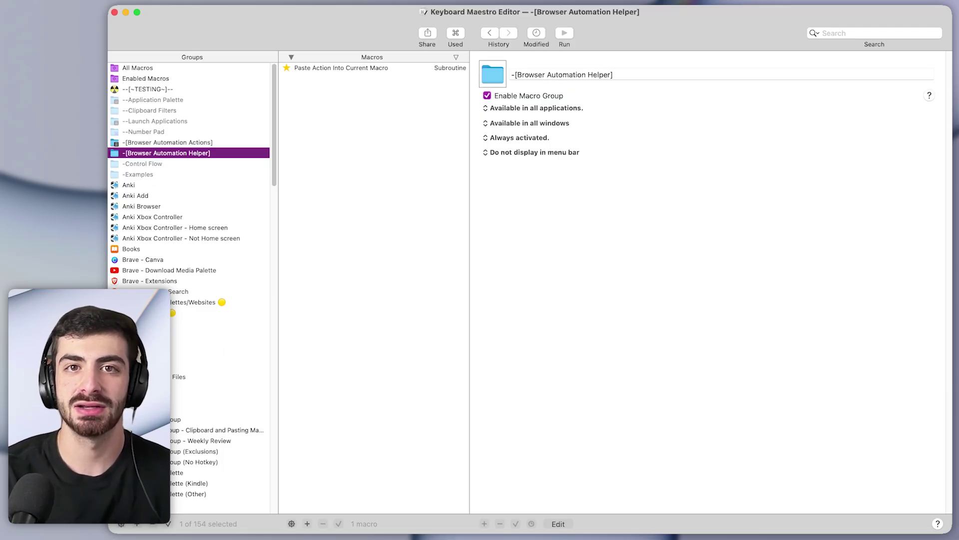
click(157, 143)
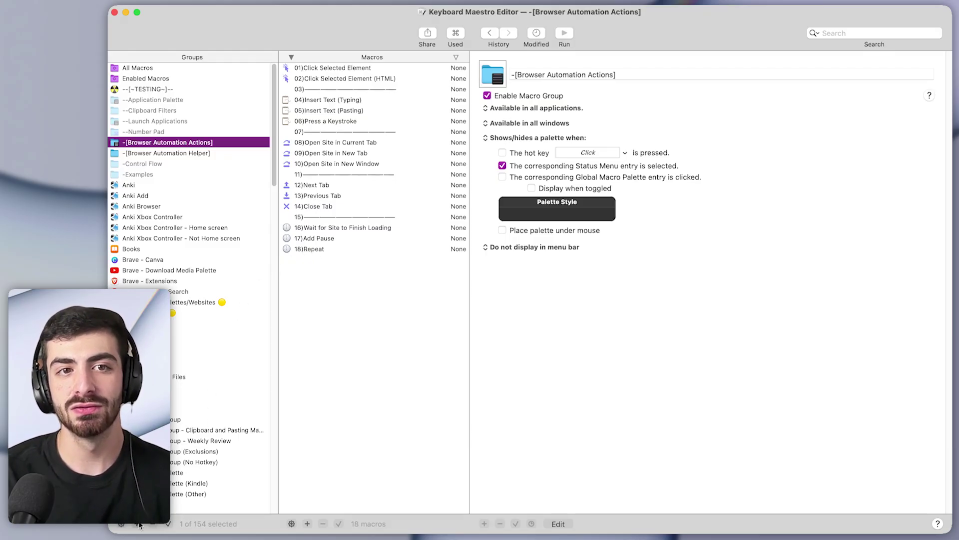
Create a macro group named '-[The Easiest Way to Automate Your Browser]' and select it.
key(super+alt+n)
text(-[Th)
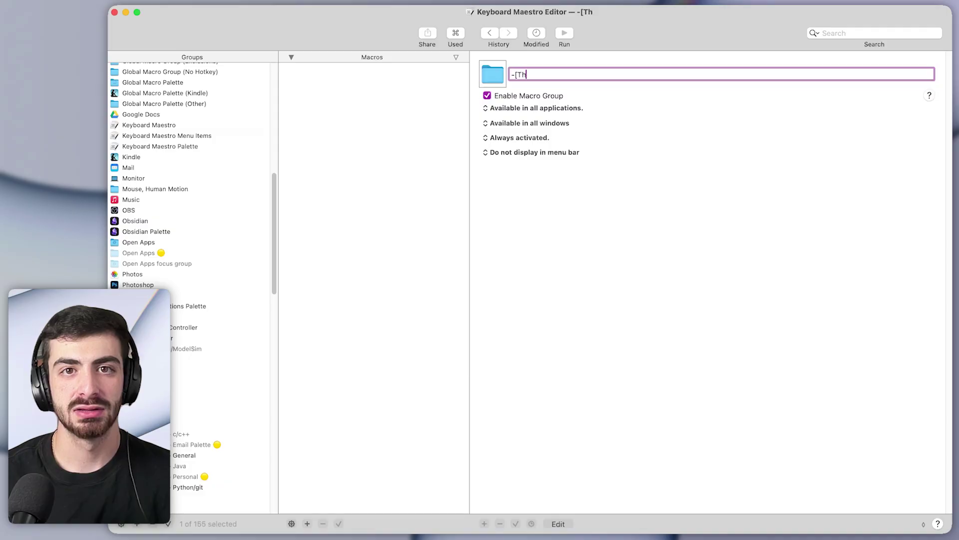
text(e Easiest W)
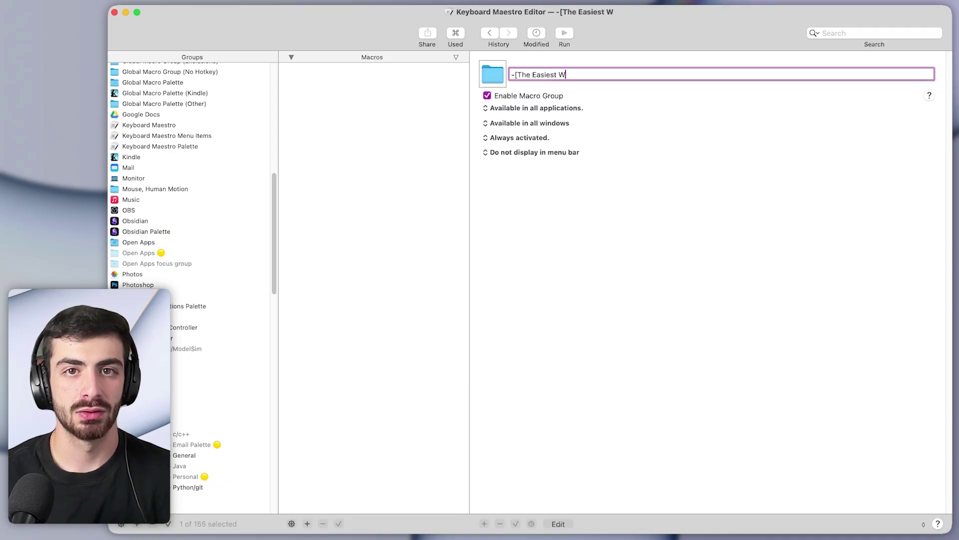
text(ay to Automat)
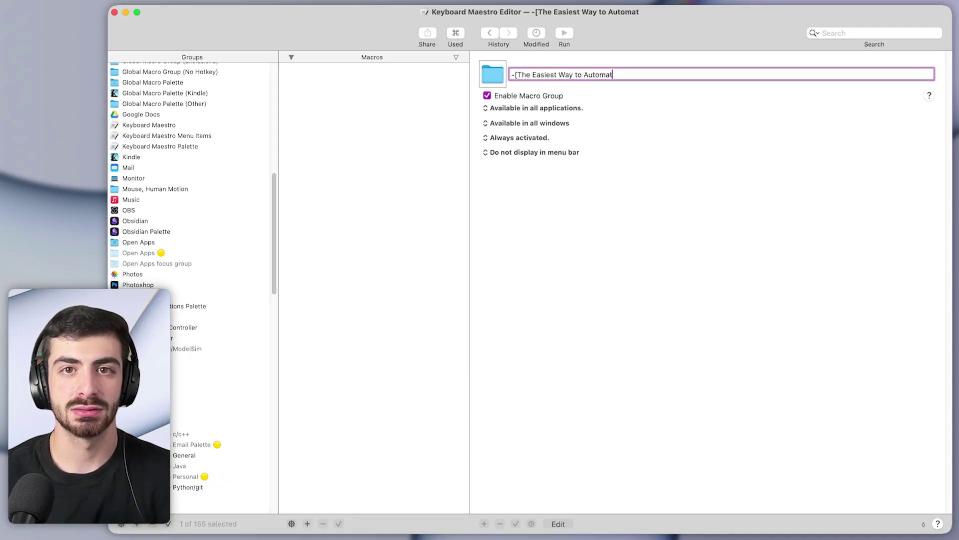
text(e Your Browse)
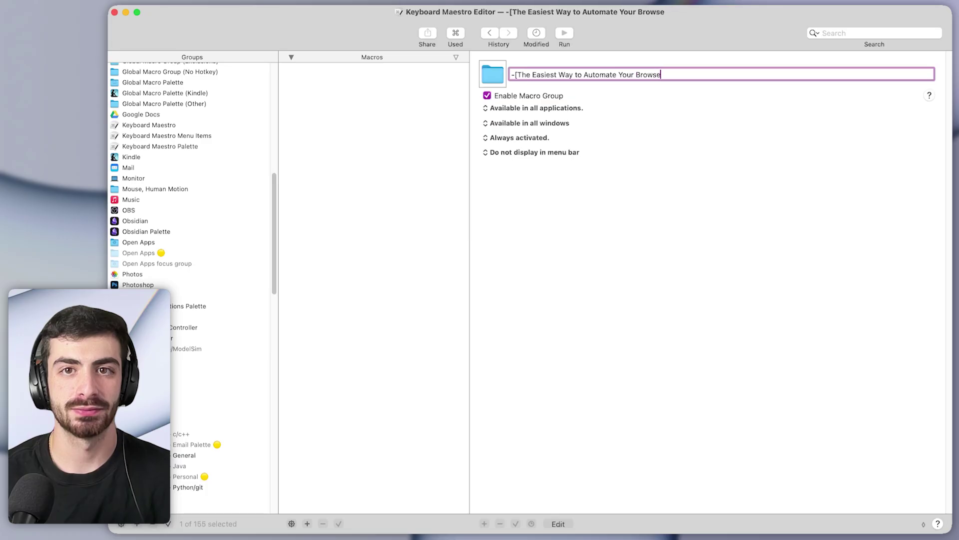
text(r])
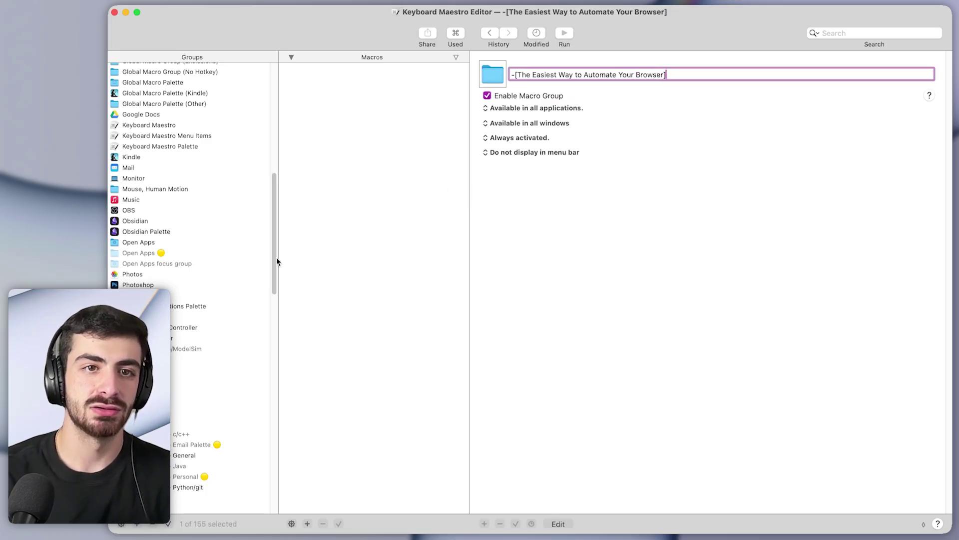
scroll(190, 284, up, 15)
click(255, 168)
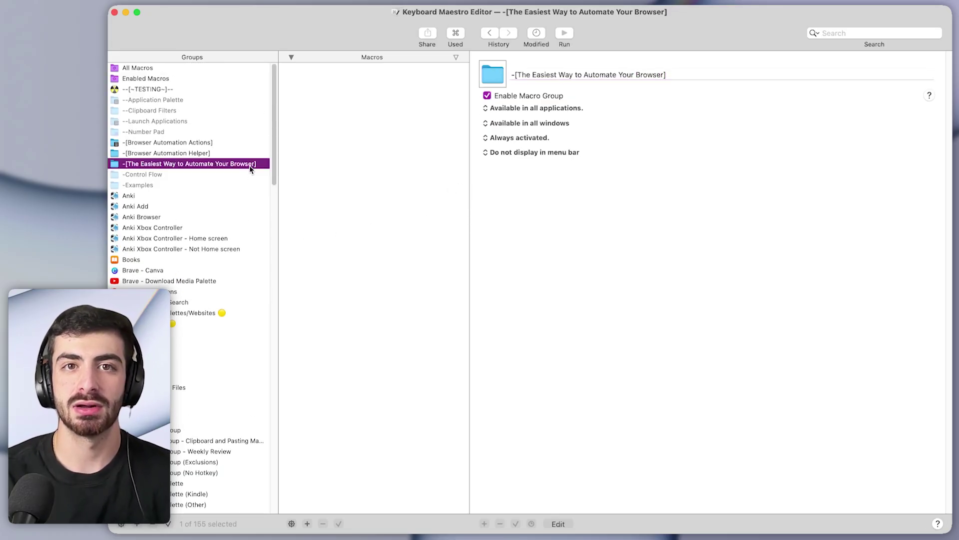
Add a new macro named 'Google Search' to the group.
click(307, 523)
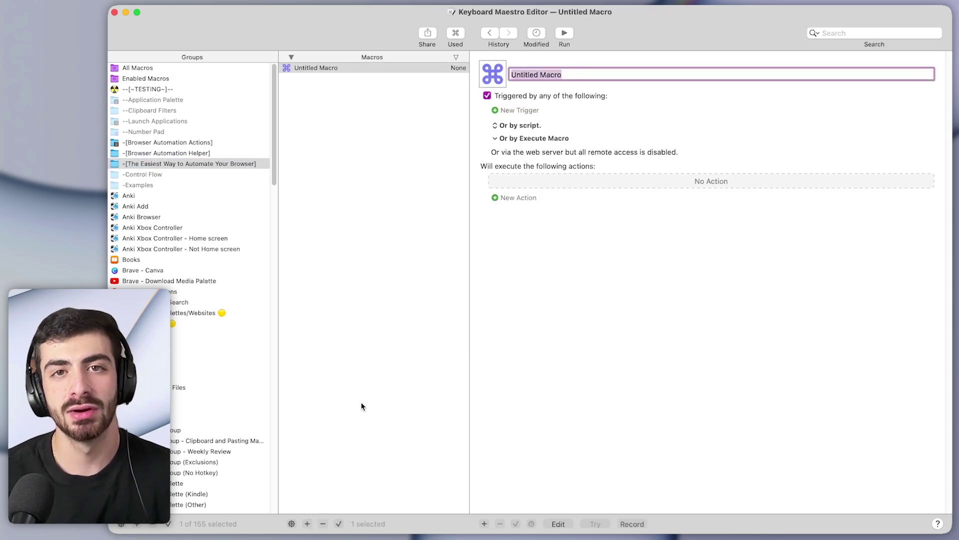
text(Google )
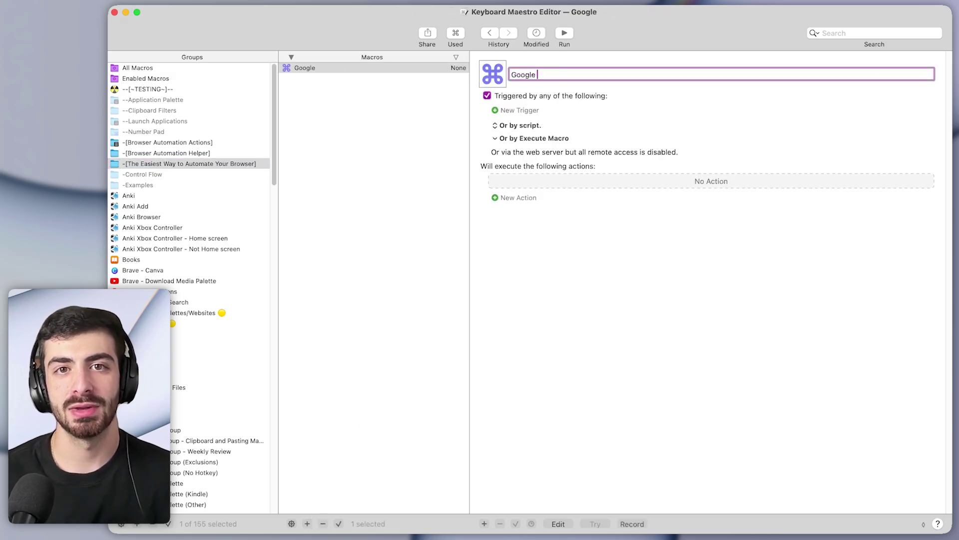
text(Search)
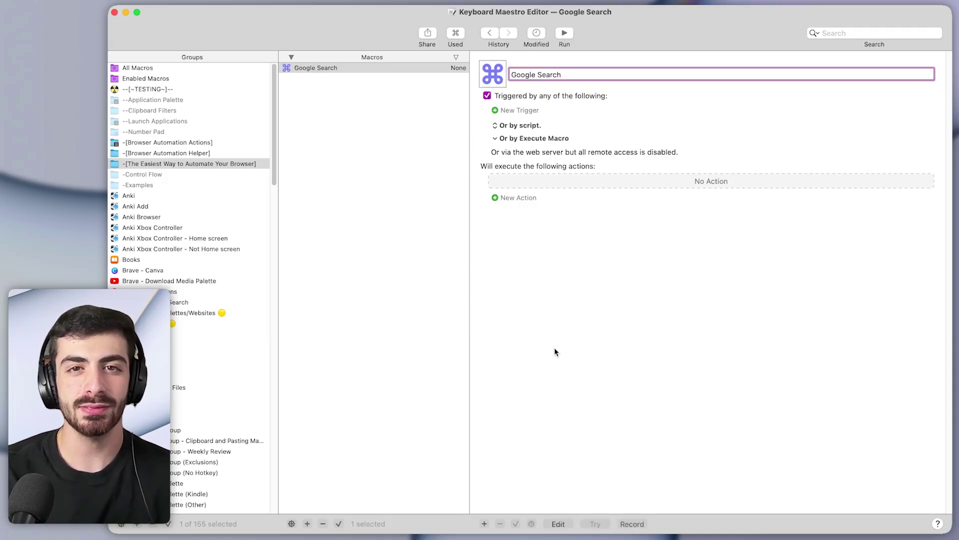
Tile Keyboard Maestro on the left half of the screen and Brave on the right half.
key(ctrl+alt+Left)
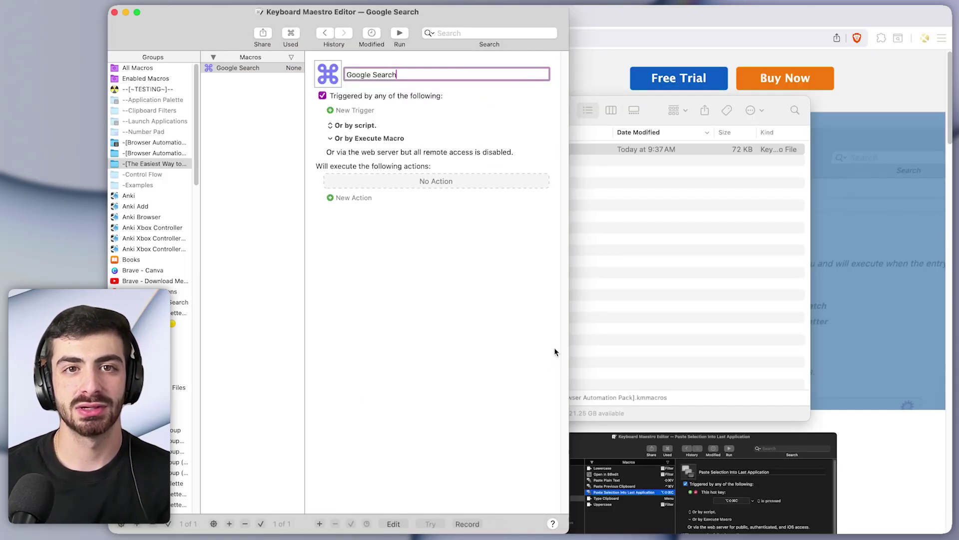
key(super+Tab)
key(ctrl+alt+Right)
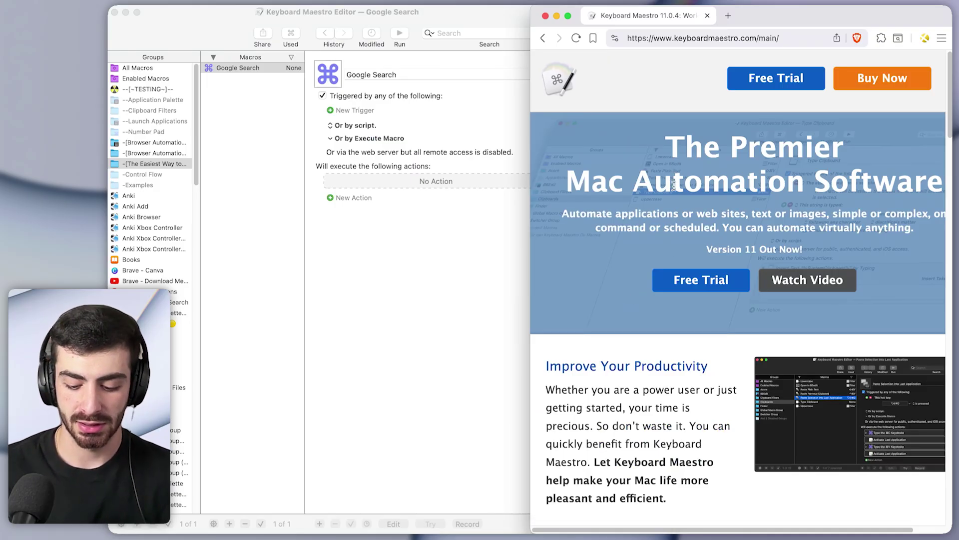
Load Google's home page in Brave, then bring the Downloads window forward.
key(super+l)
text(google)
key(Return)
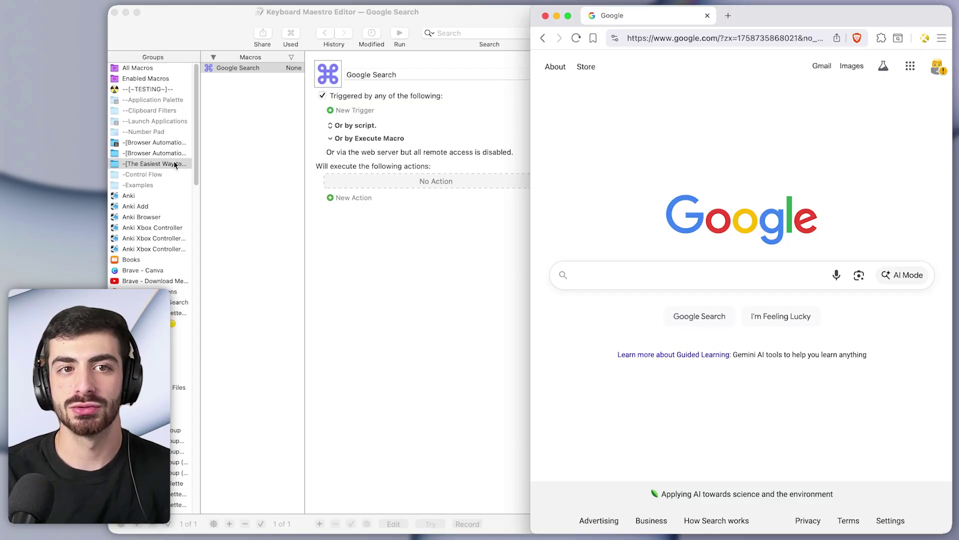
key(super+alt+l)
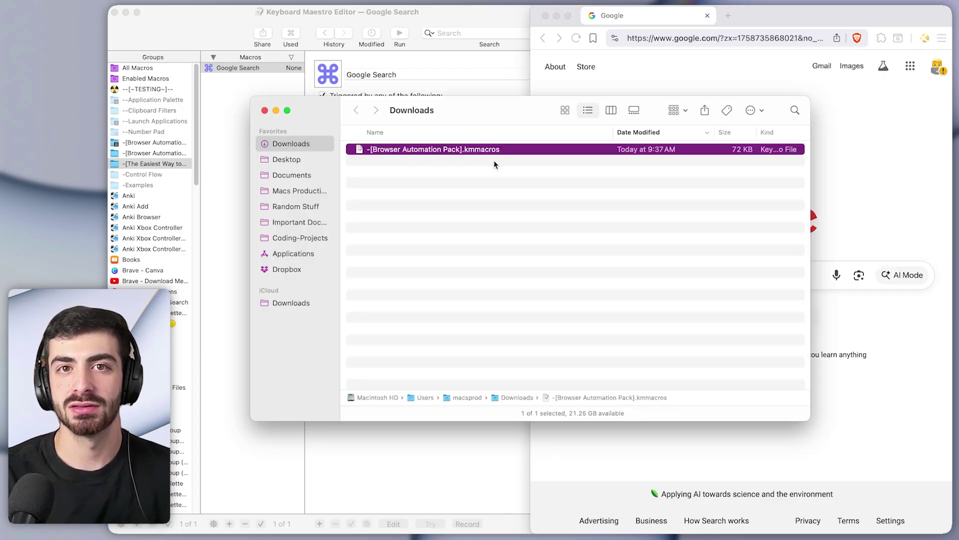
Show the -[Browser Automation Actions] palette from the Keyboard Maestro menu bar icon beside Brave.
key(super+w)
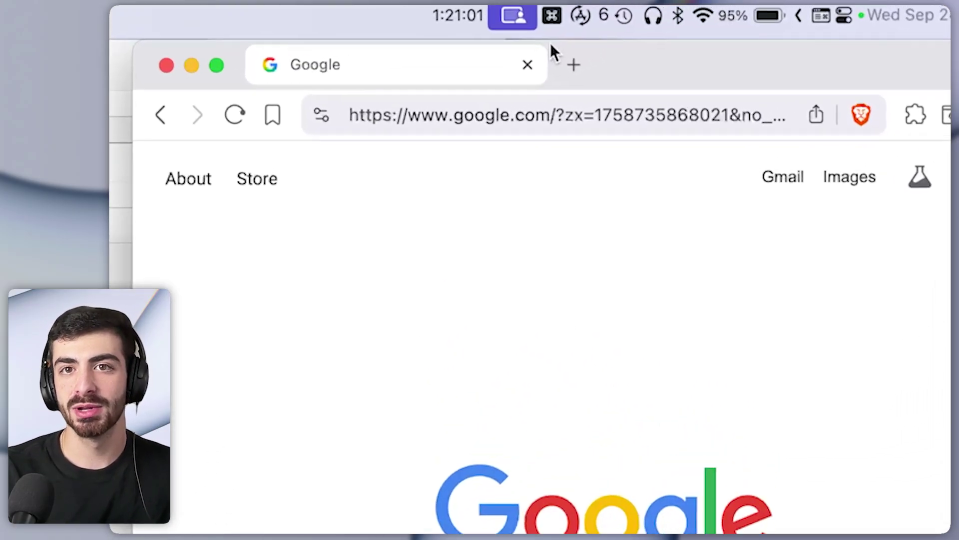
click(553, 17)
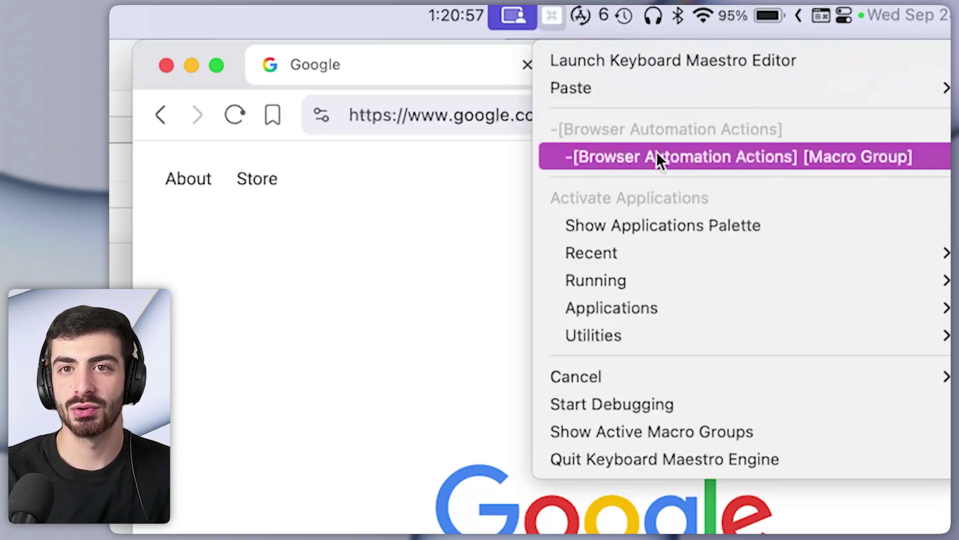
click(739, 161)
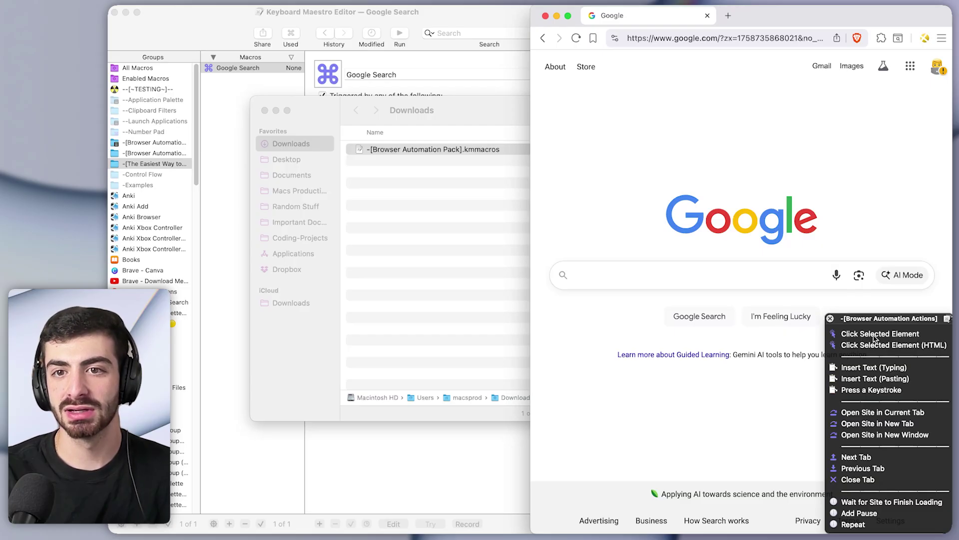
Focus Google's search box and add an Open URL action for the Google page to Google Search.
click(653, 282)
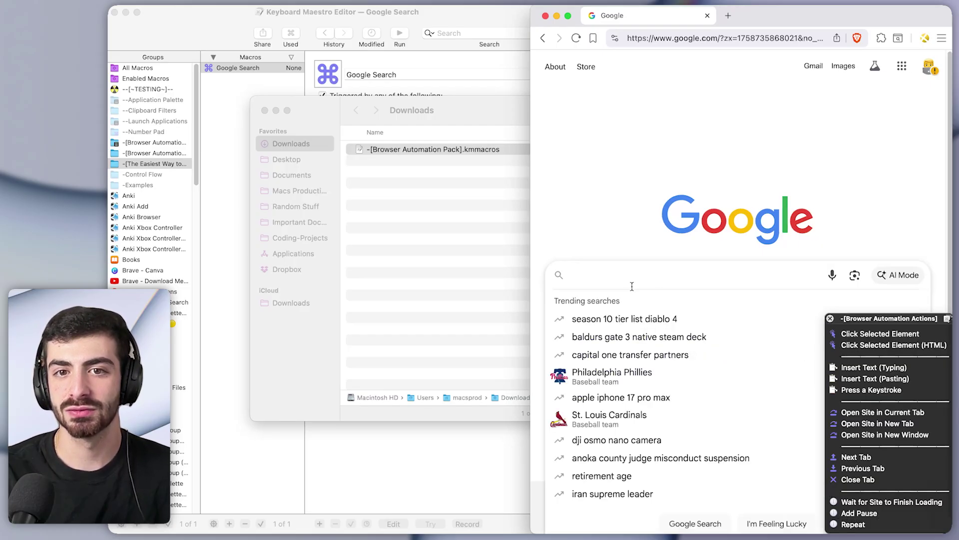
click(619, 261)
click(610, 271)
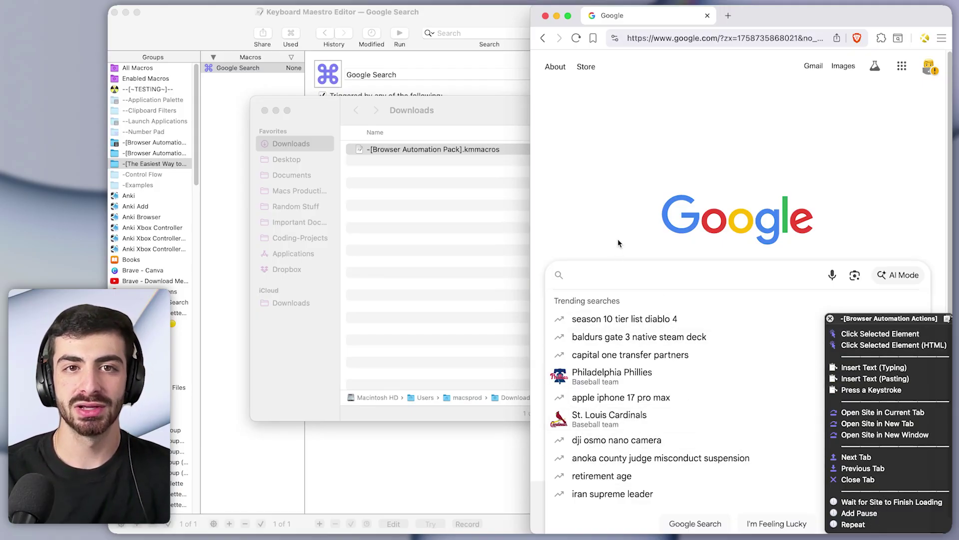
key(super+Tab)
click(635, 272)
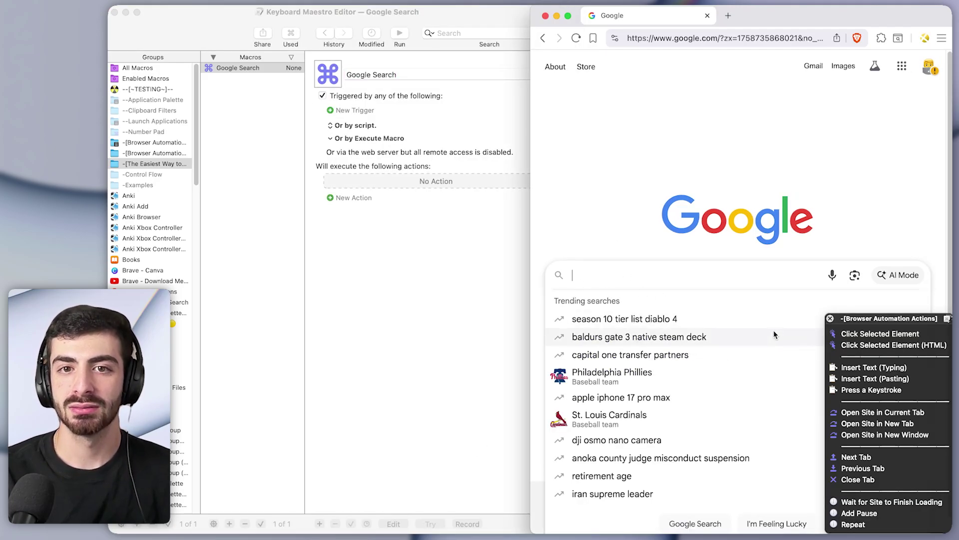
click(728, 249)
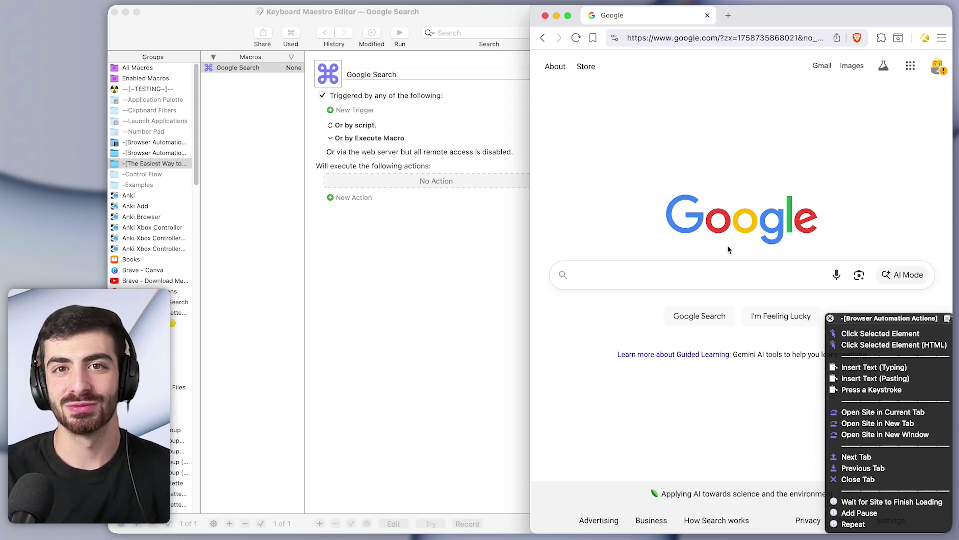
click(889, 426)
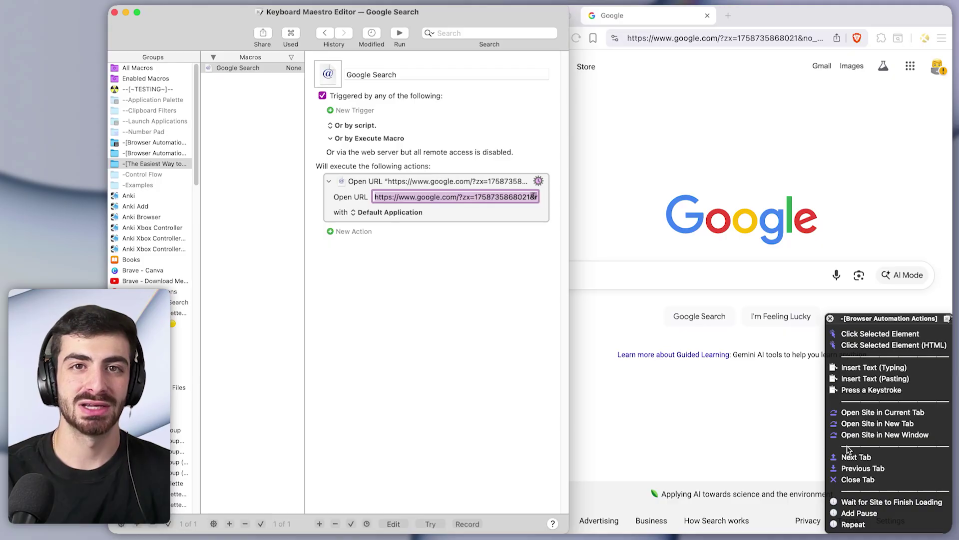
click(460, 220)
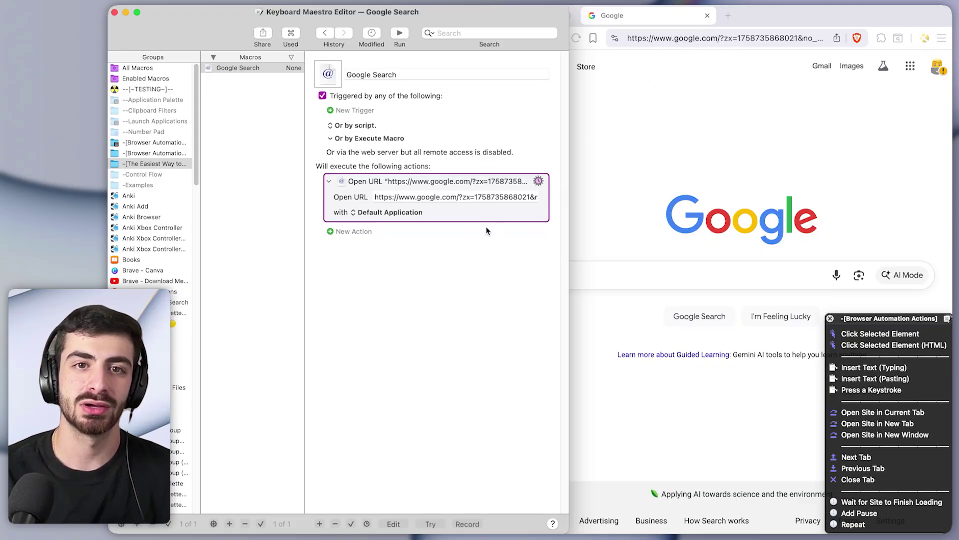
click(461, 202)
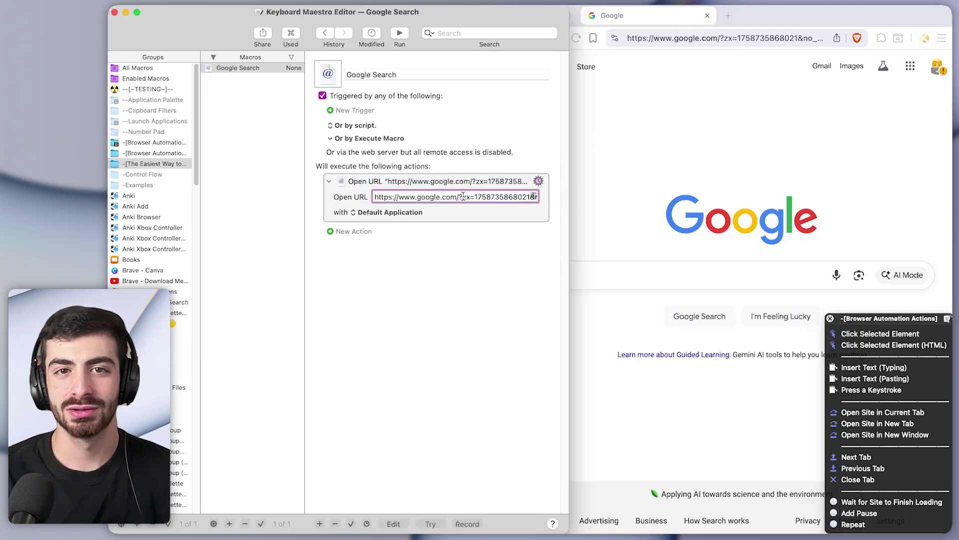
drag(462, 197, 470, 235)
key(BackSpace)
key(BackSpace)
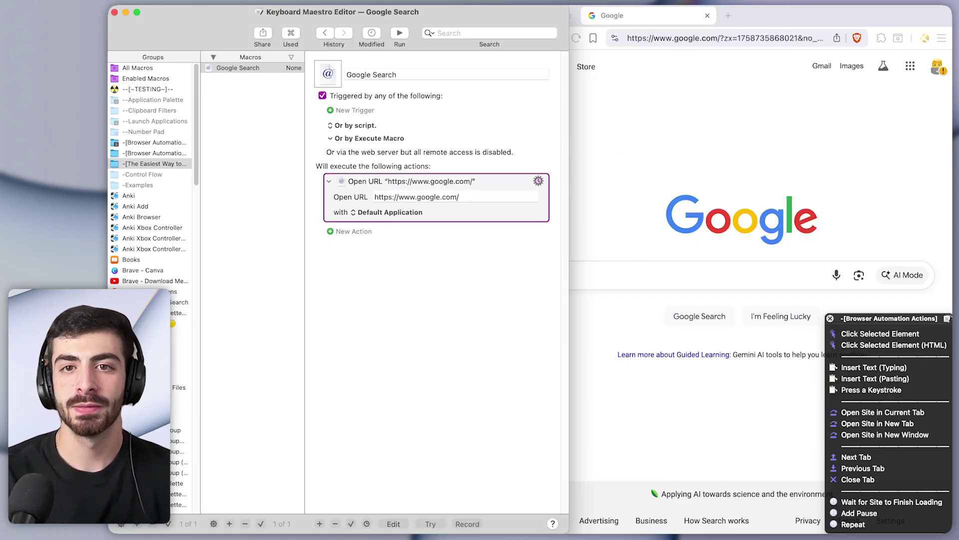
Add an Execute JavaScript in Front Browser action that focuses Google's search box by its element ID.
click(610, 230)
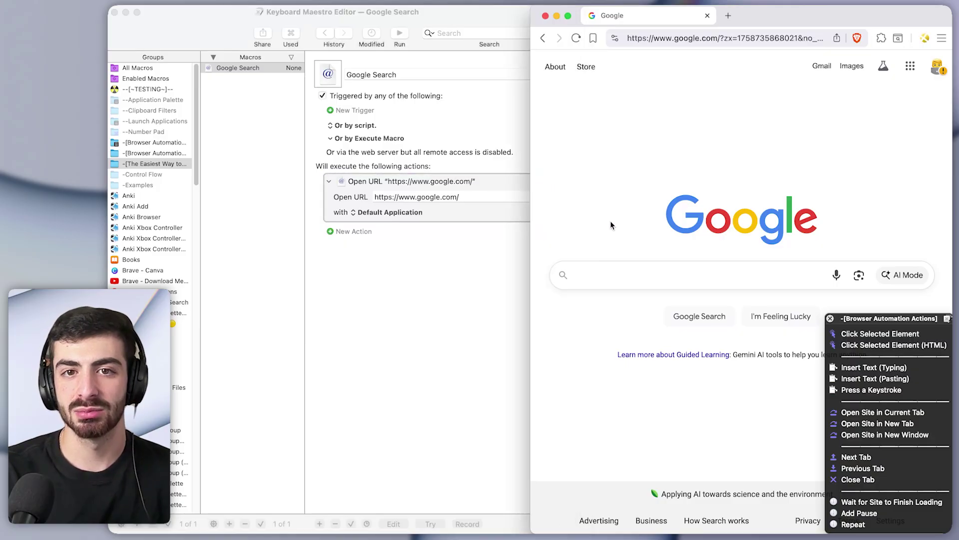
click(616, 270)
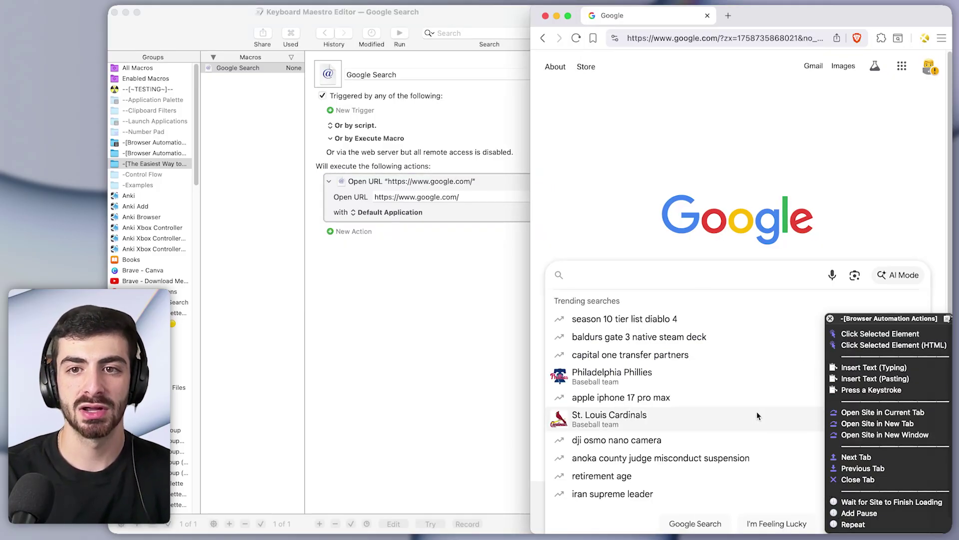
click(895, 336)
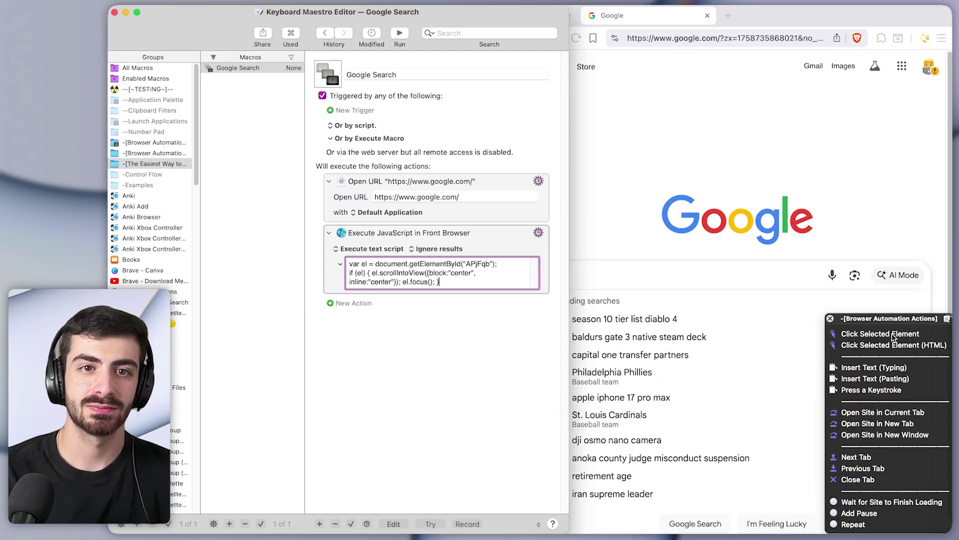
click(521, 235)
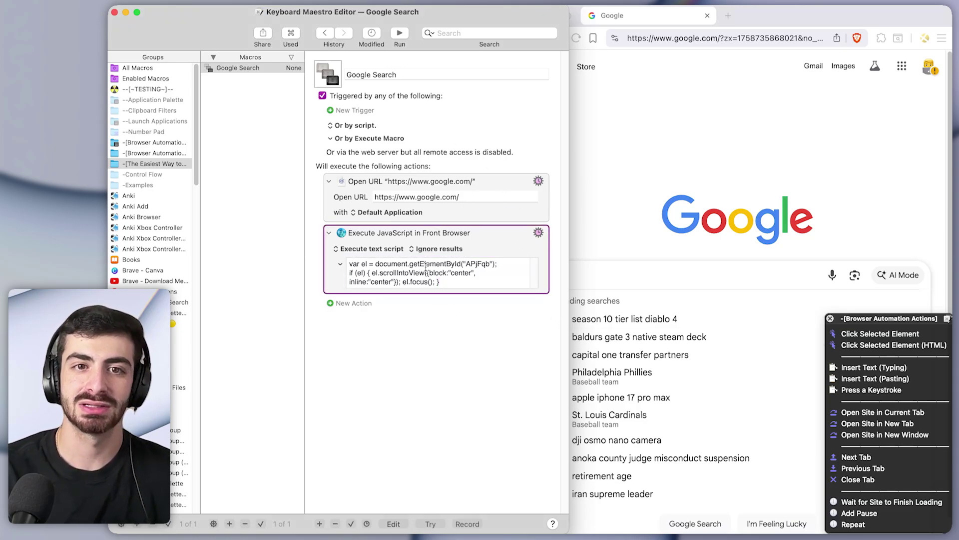
Add an Insert Text by Typing action that types 'MacOS' into the search box.
click(578, 280)
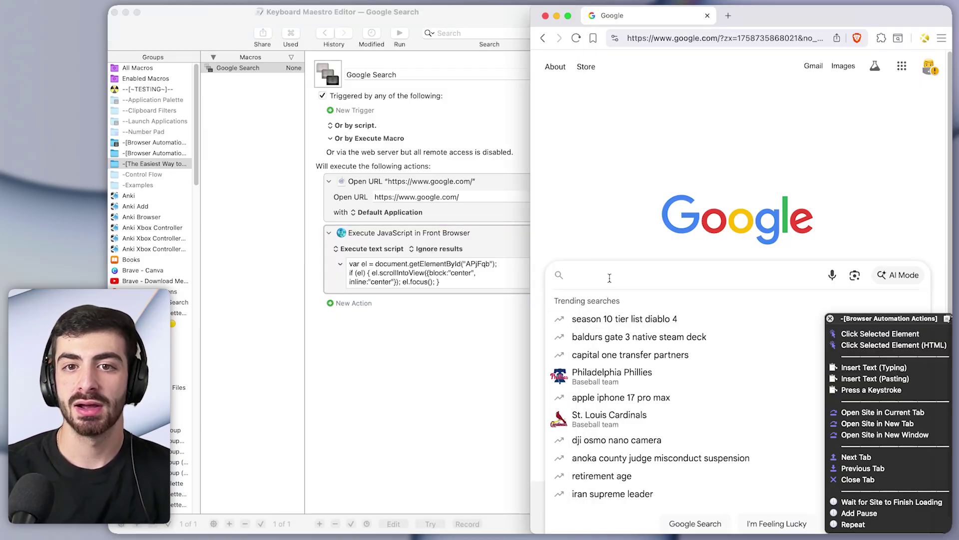
click(873, 368)
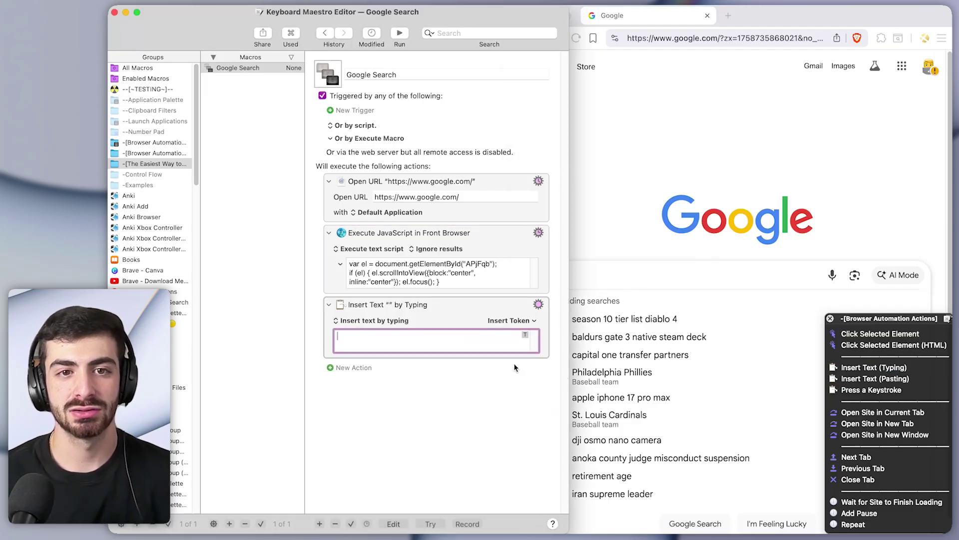
text(MacOS)
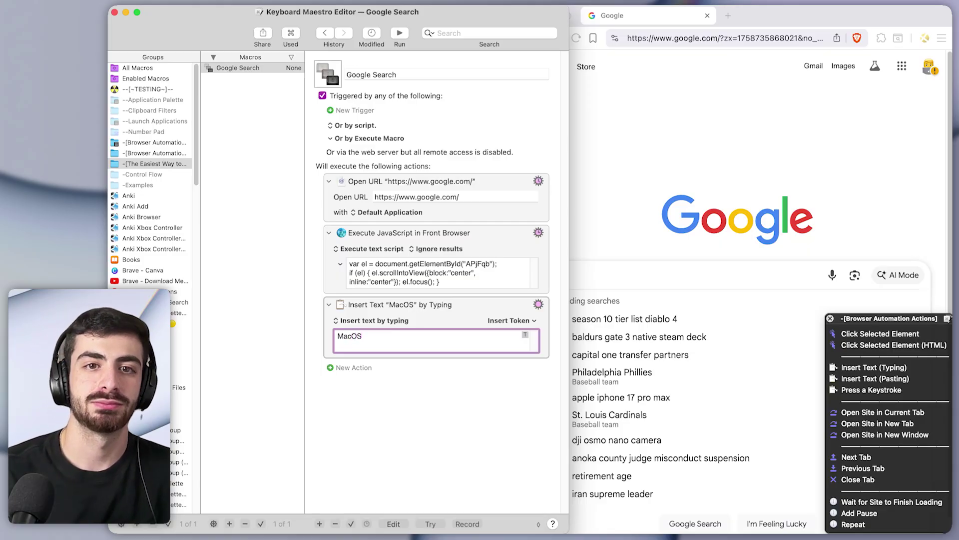
click(456, 320)
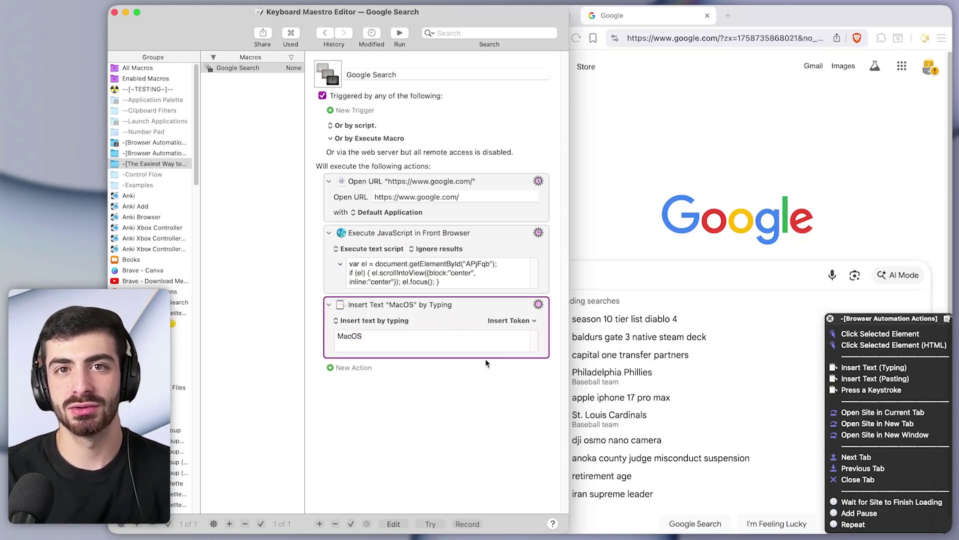
Test-run the macro, then clear 'MacOS' from the Google search box.
click(399, 36)
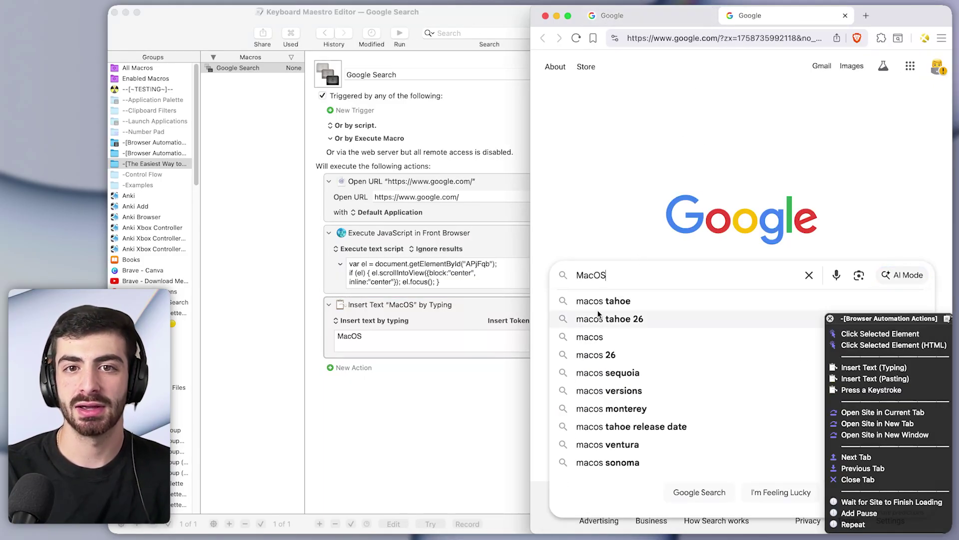
drag(607, 275, 575, 275)
click(638, 278)
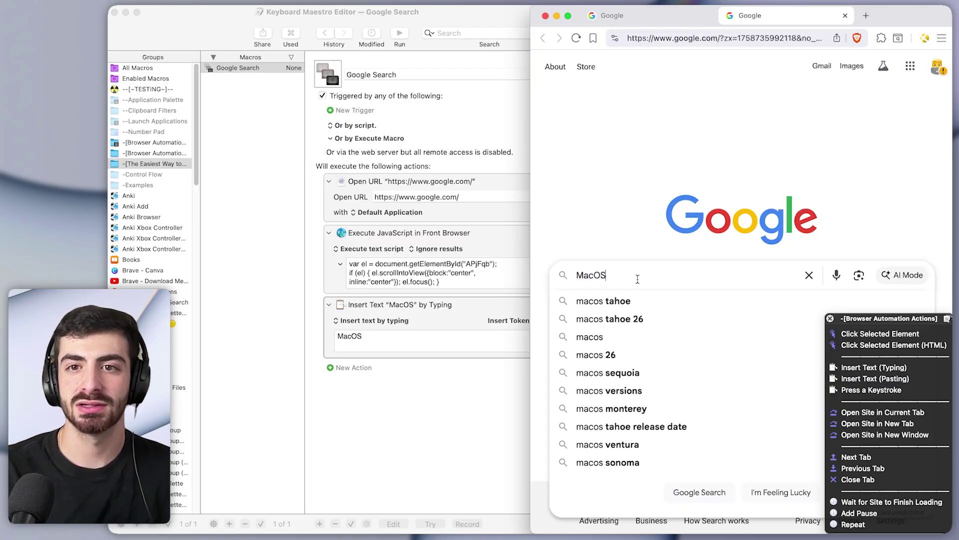
Add a Press a Keystroke action, trying A, D and ⌘A before settling on Return.
click(858, 390)
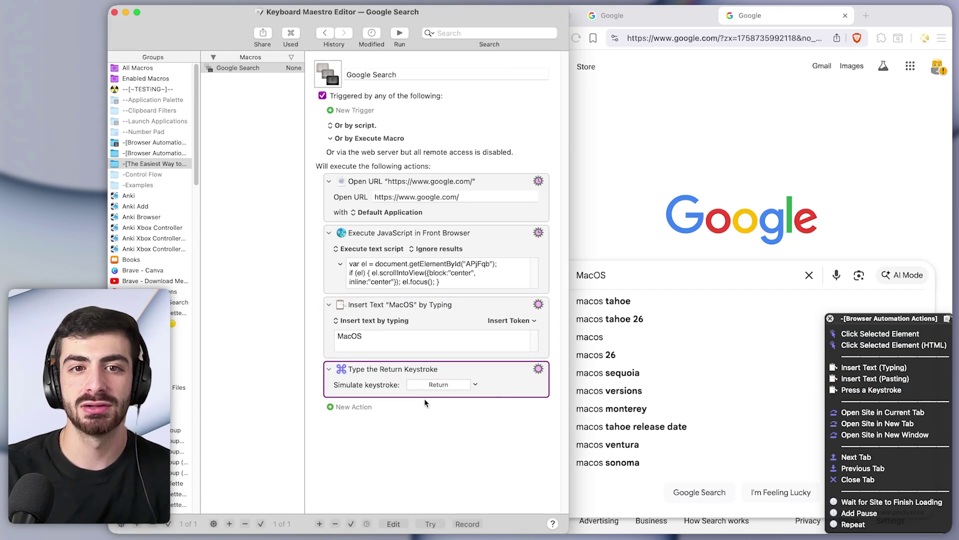
click(440, 383)
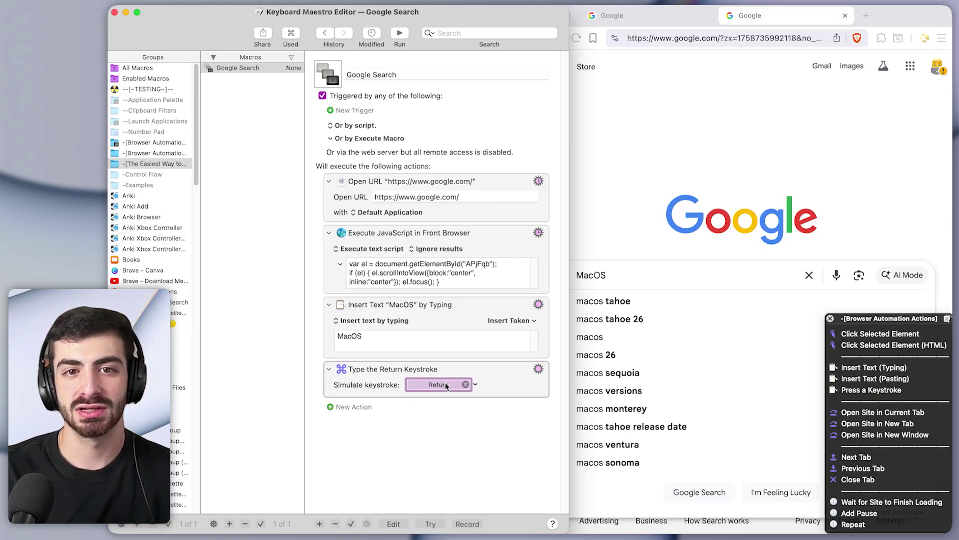
key(a)
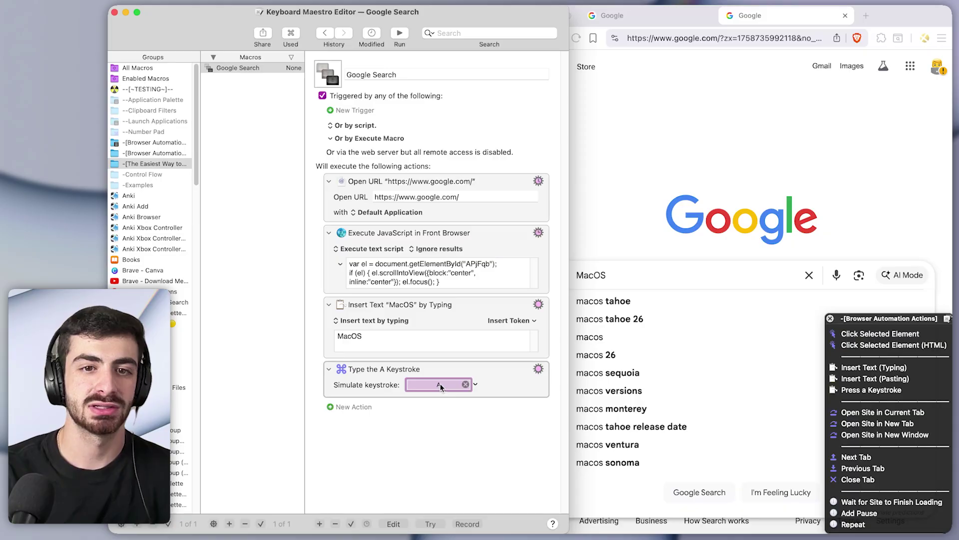
click(465, 384)
click(448, 385)
key(d)
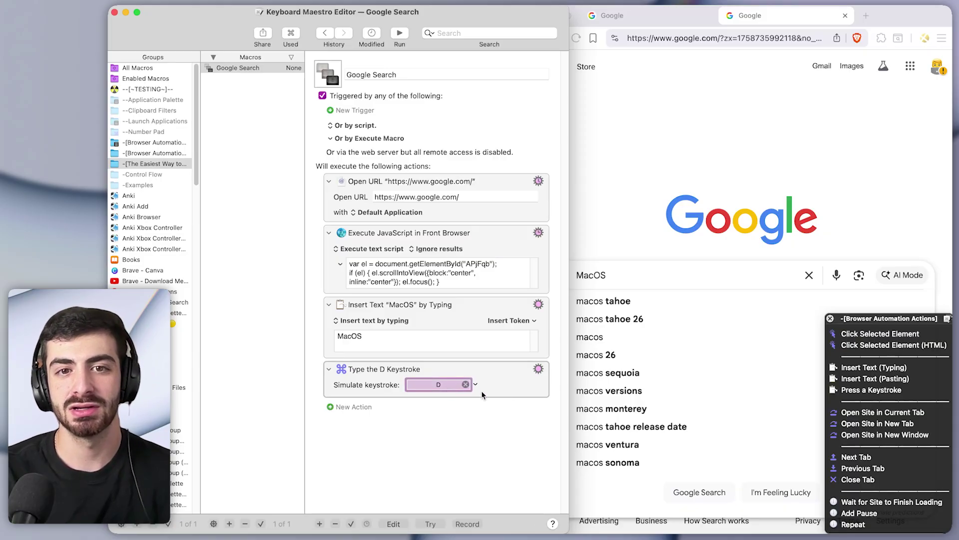
key(super+a)
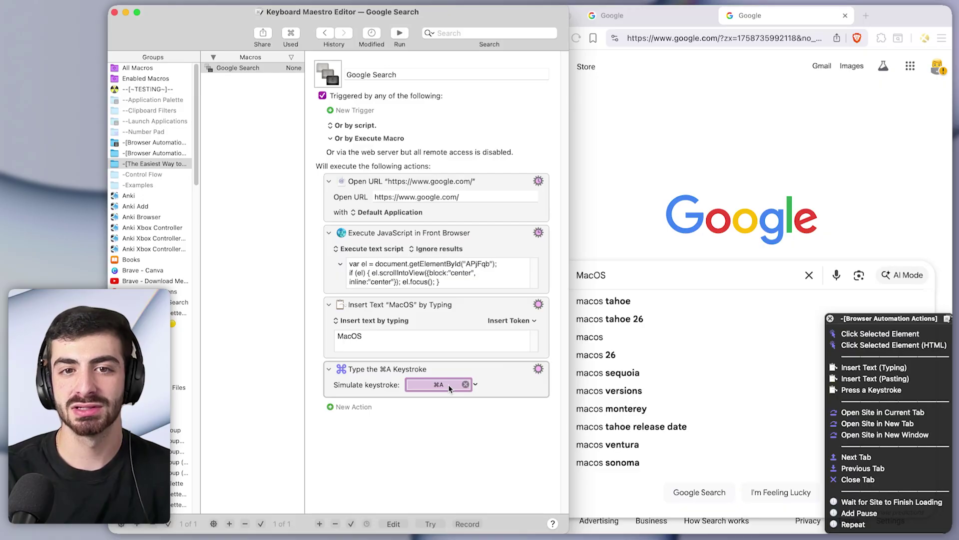
key(Return)
click(601, 292)
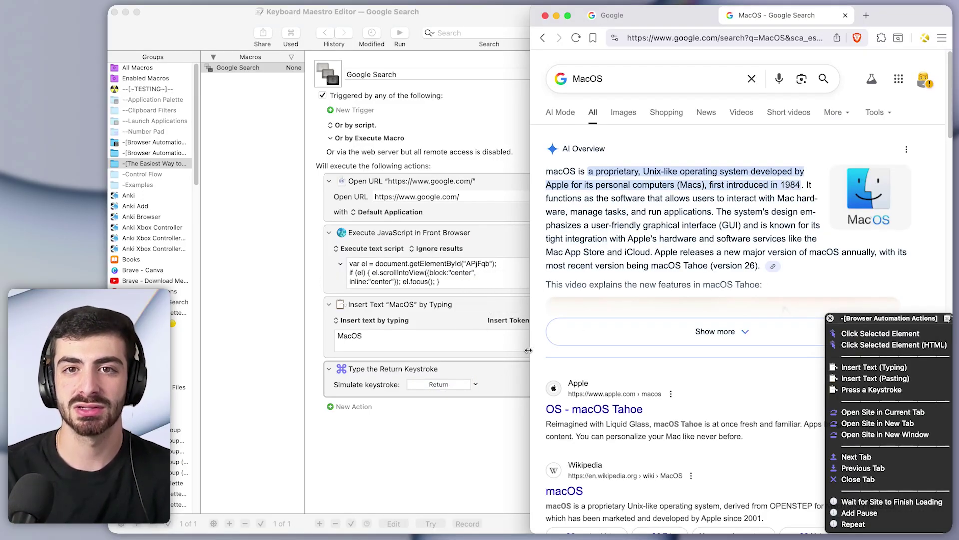
Return Brave to a blank tab and run the Google Search macro, producing MacOS results.
key(super+bracketleft)
key(super+bracketleft)
key(super+bracketright)
key(super+bracketleft)
click(413, 107)
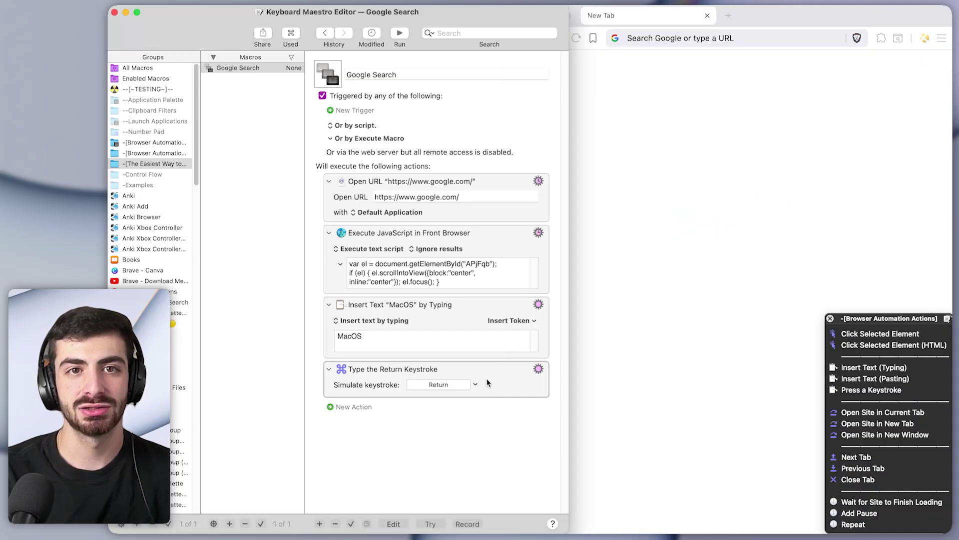
click(434, 178)
click(400, 38)
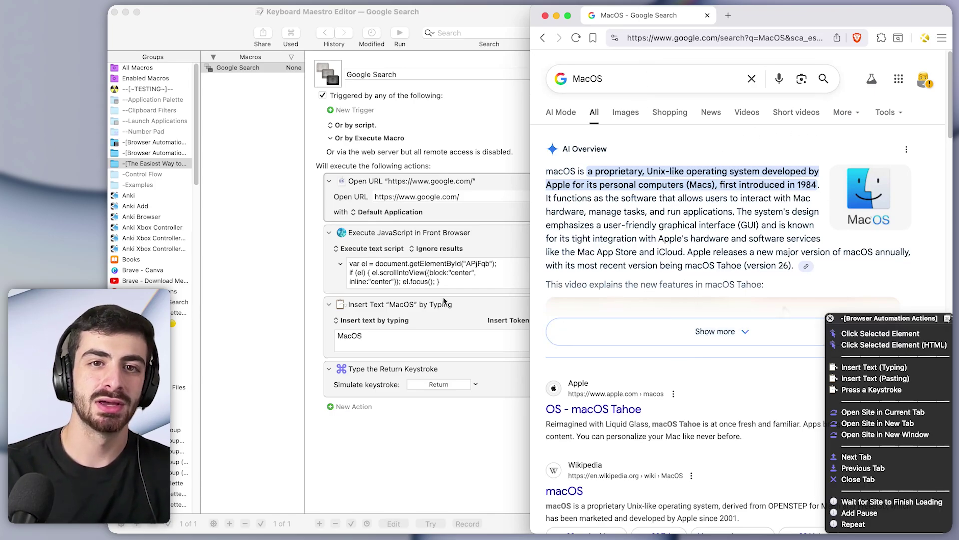
click(471, 214)
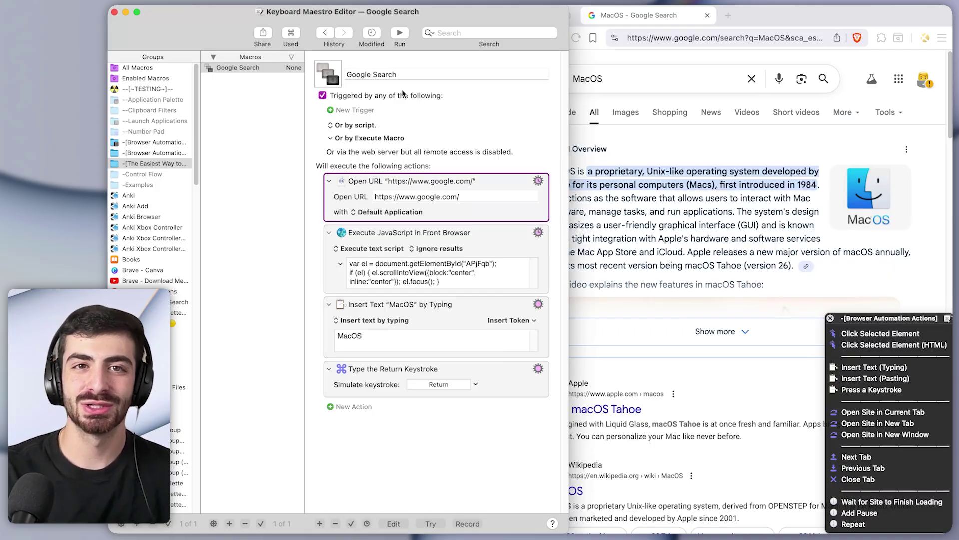
click(399, 34)
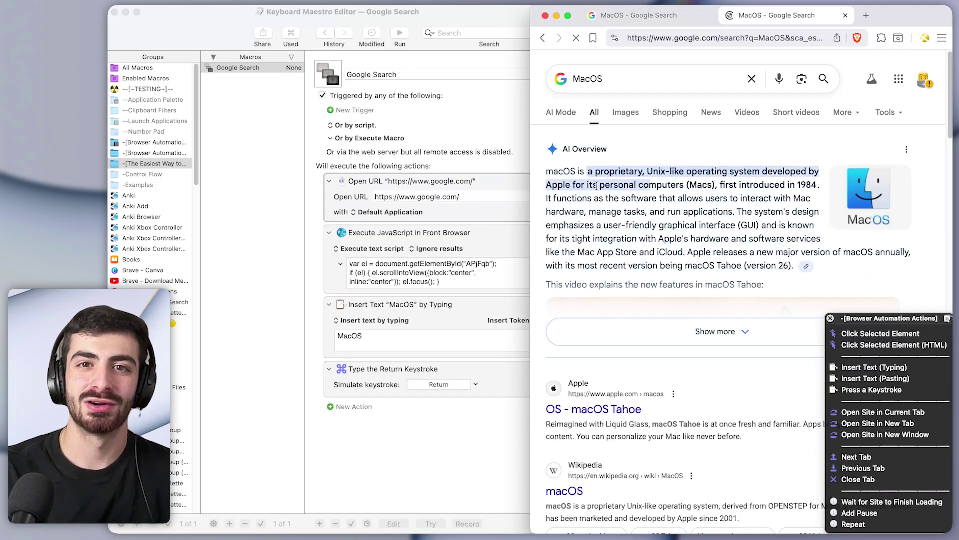
click(484, 112)
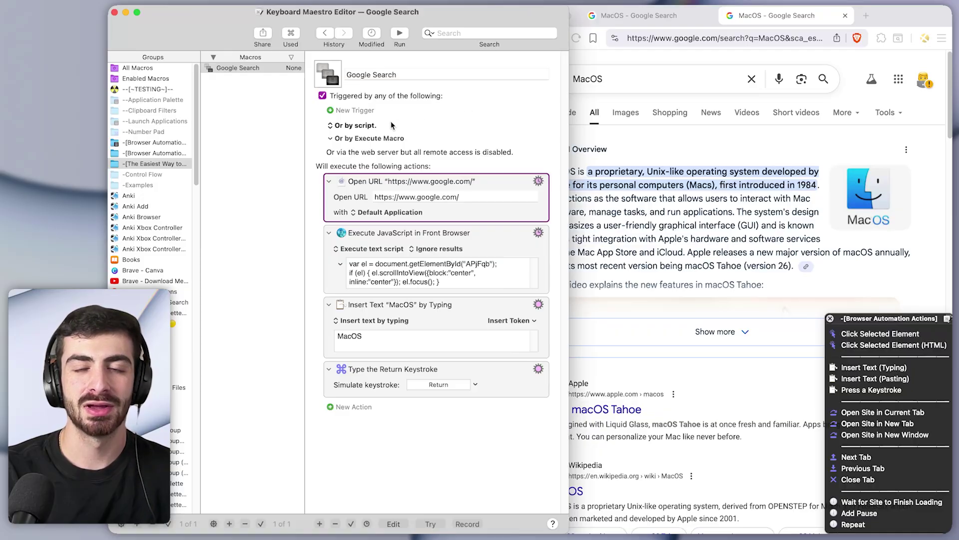
Give the Google Search macro a Hot Key Trigger of ⇧⌘G.
click(356, 111)
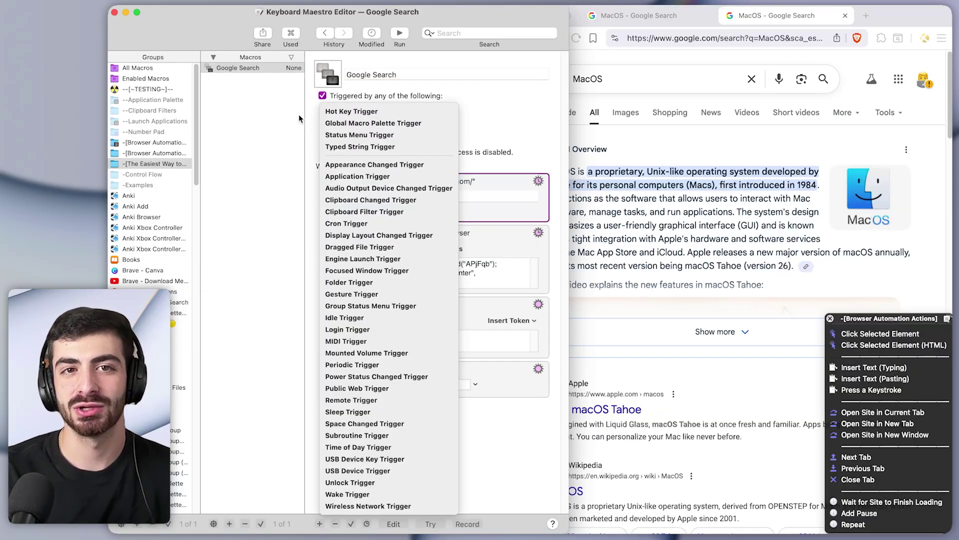
click(371, 113)
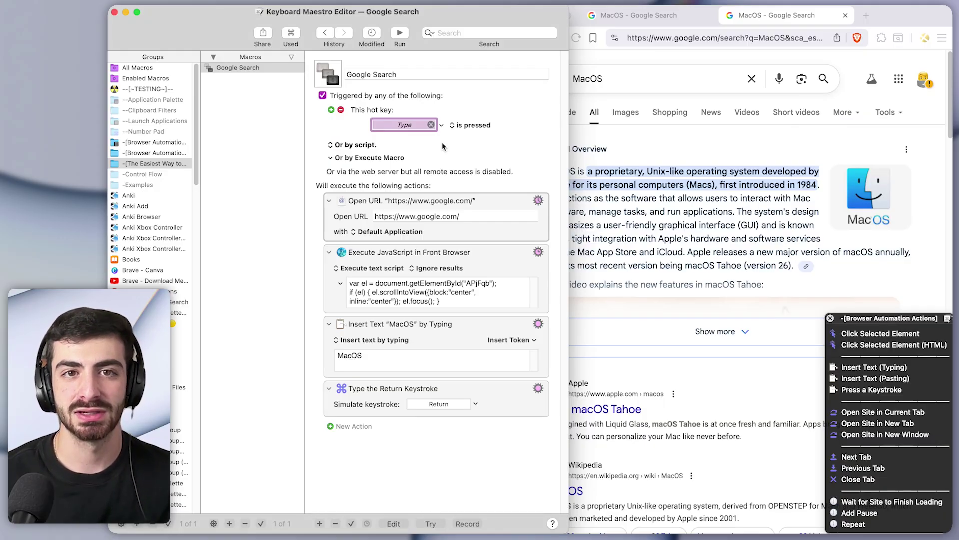
key(shift+super+g)
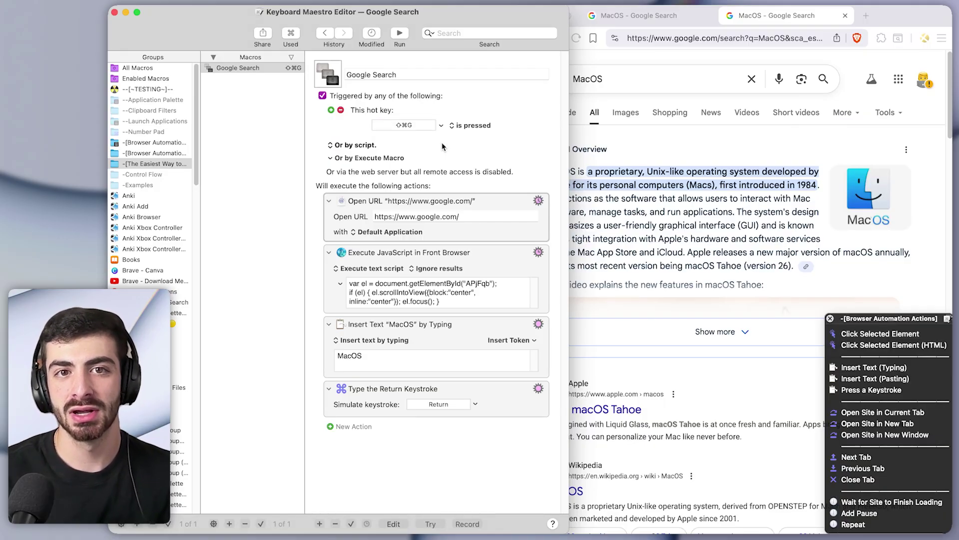
Test the hot key in Brave, opening MacOS results in a new full-screen tab.
click(610, 256)
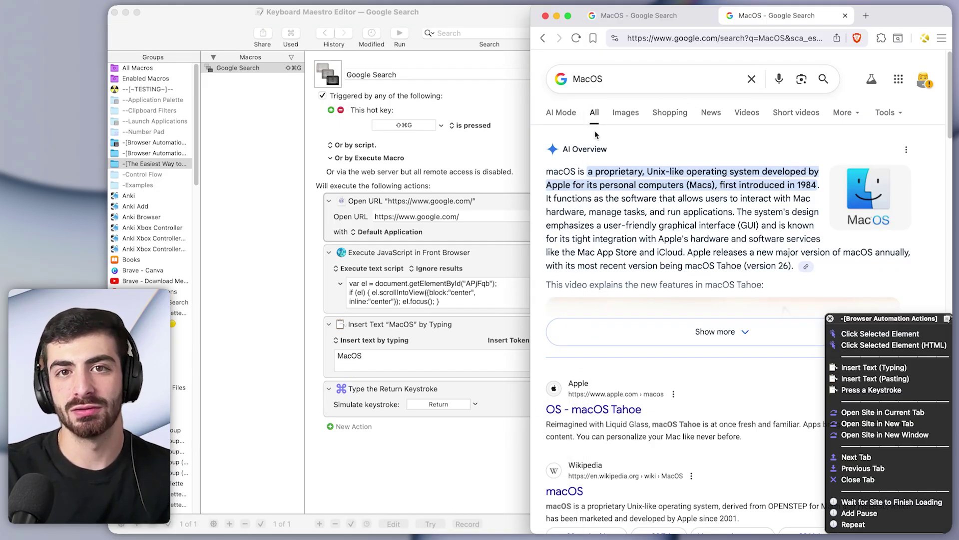
key(super+t)
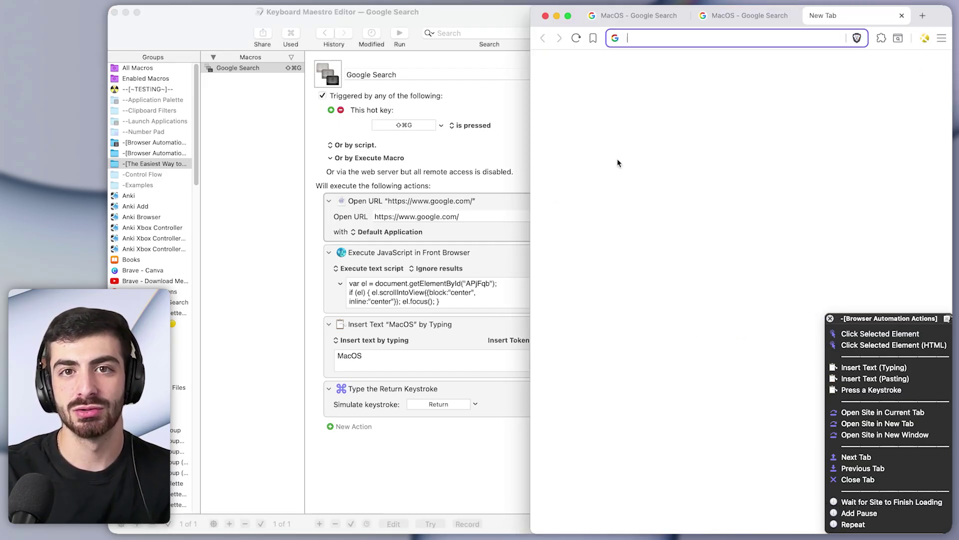
key(ctrl+alt+Return)
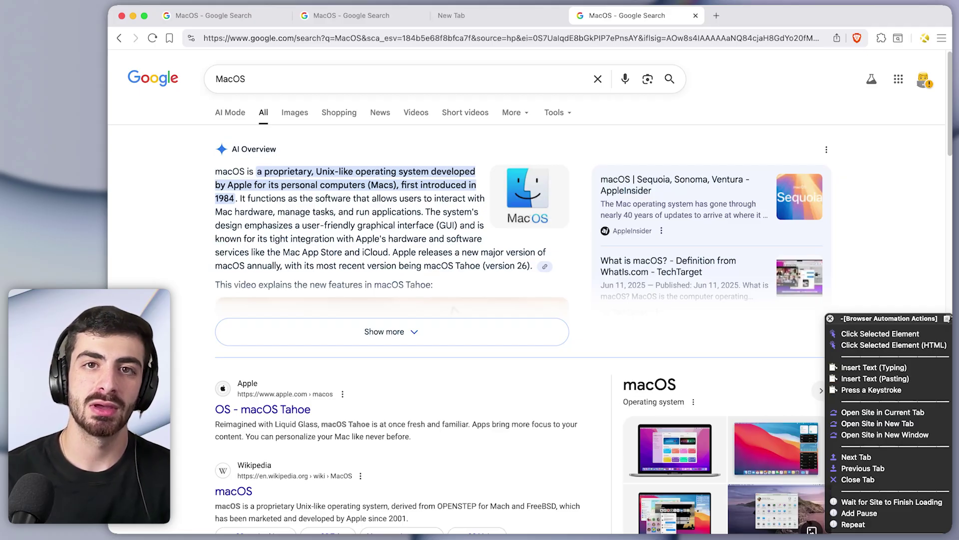
Add a Time of Day trigger, turn Sunday off, then delete that trigger again.
key(super+Tab)
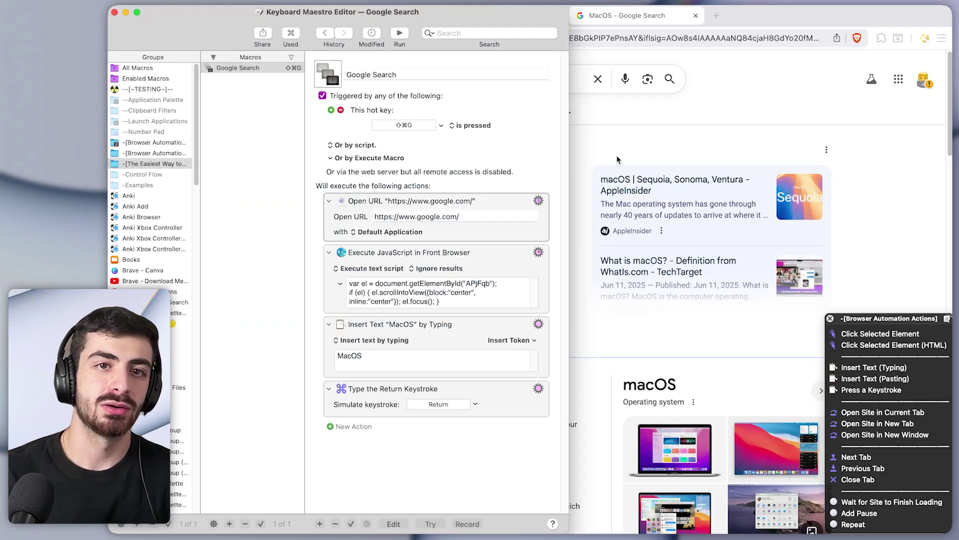
click(333, 111)
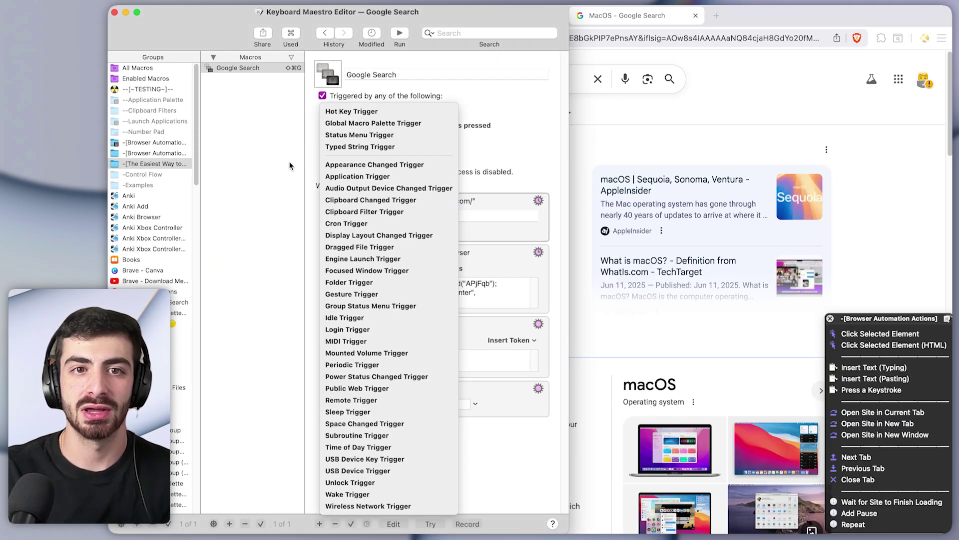
click(376, 447)
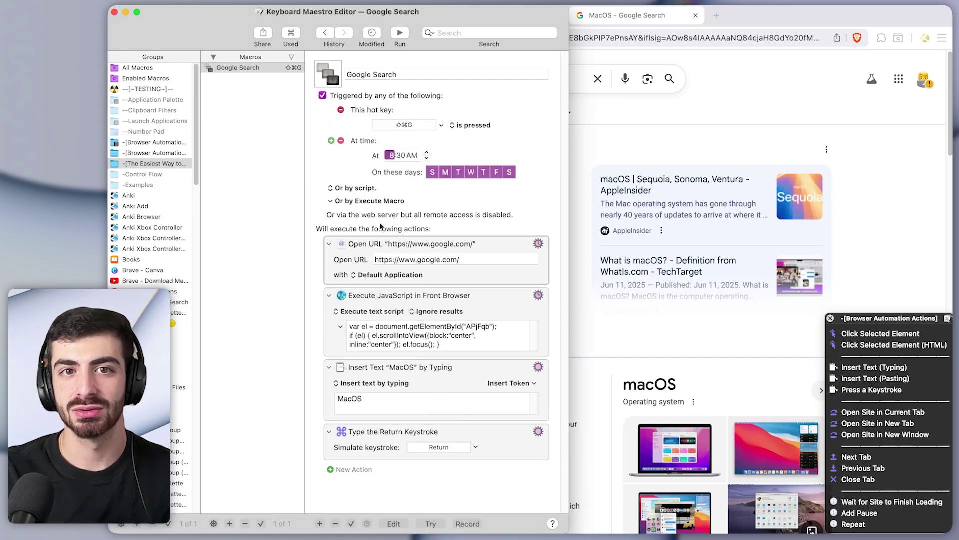
click(432, 172)
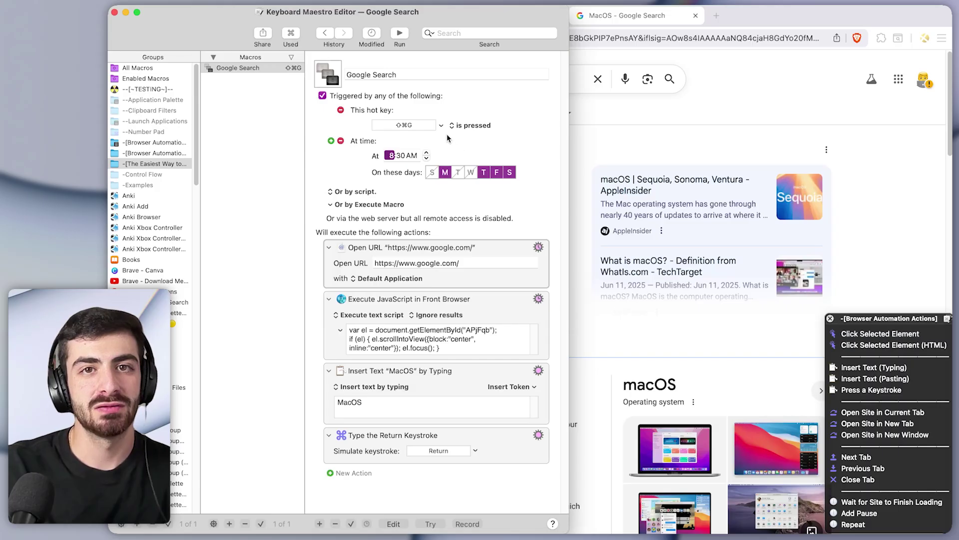
click(340, 141)
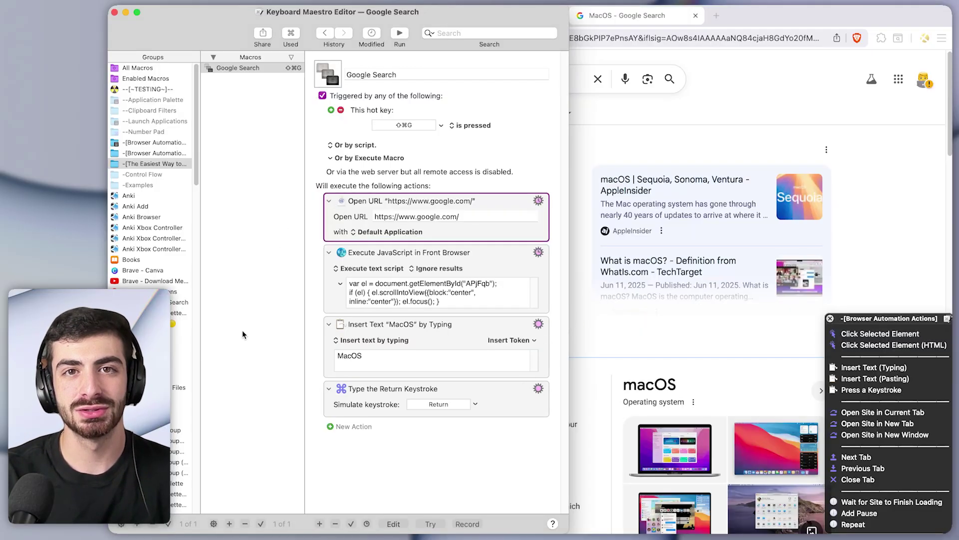
Add a new empty macro and name it 'Google Calendar'.
click(230, 523)
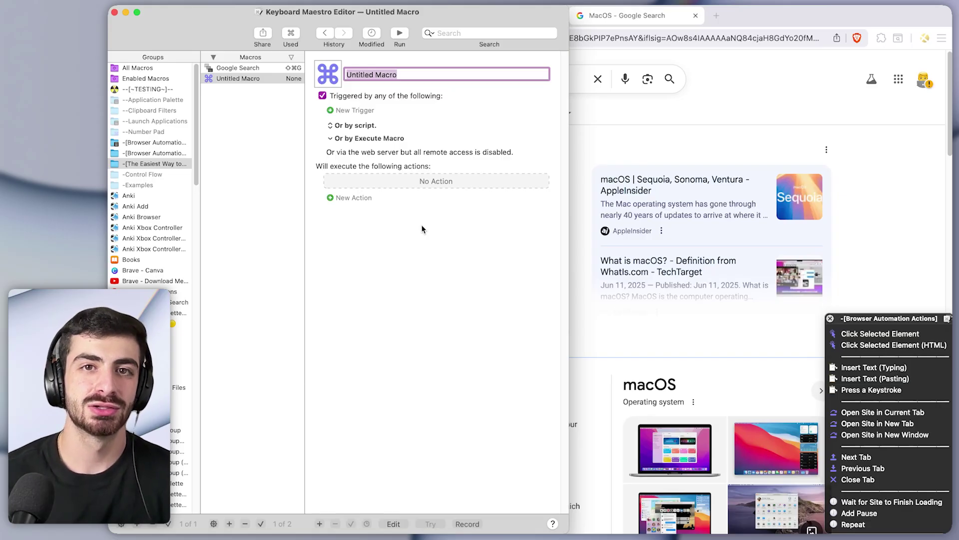
text(G)
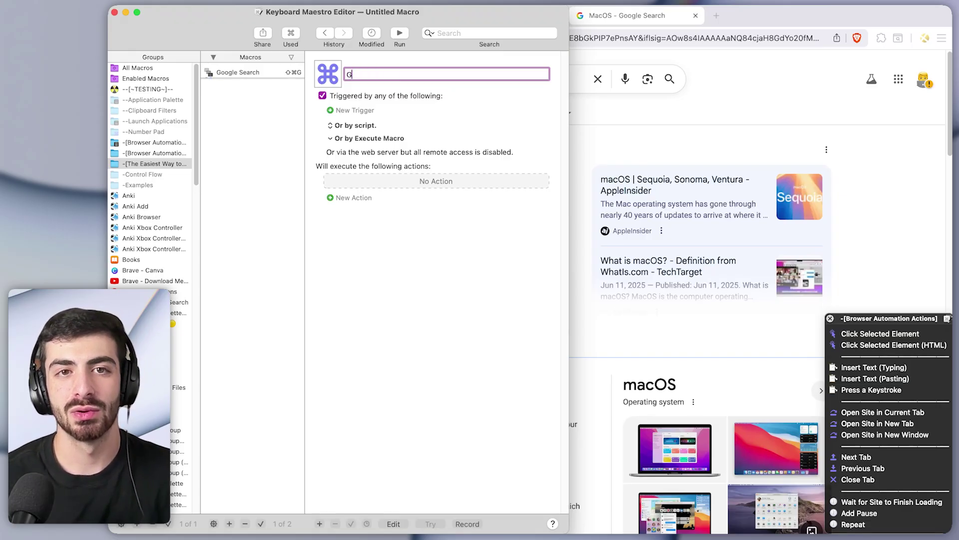
text(oogle Calendar)
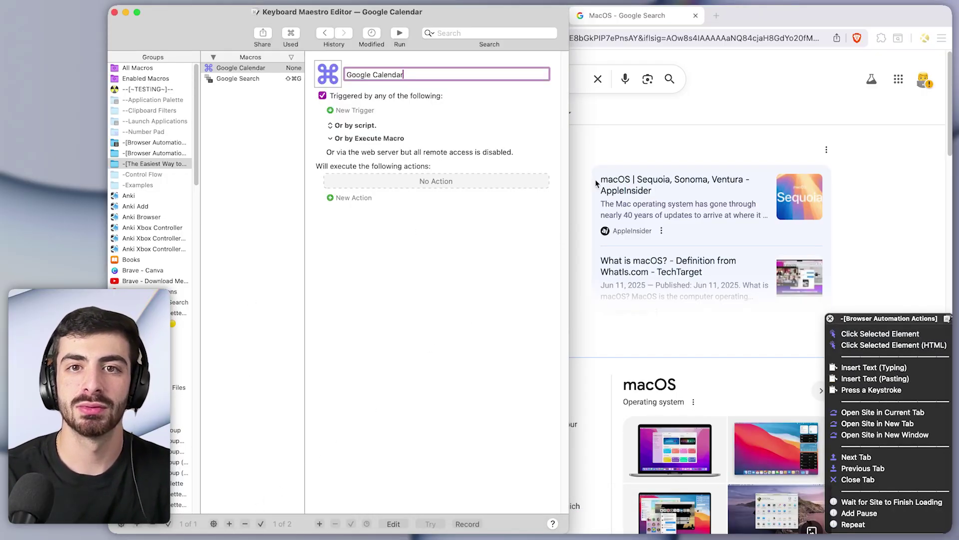
Open Google Calendar, start a Wednesday 11am event, and open its full details page beside the editor.
click(632, 139)
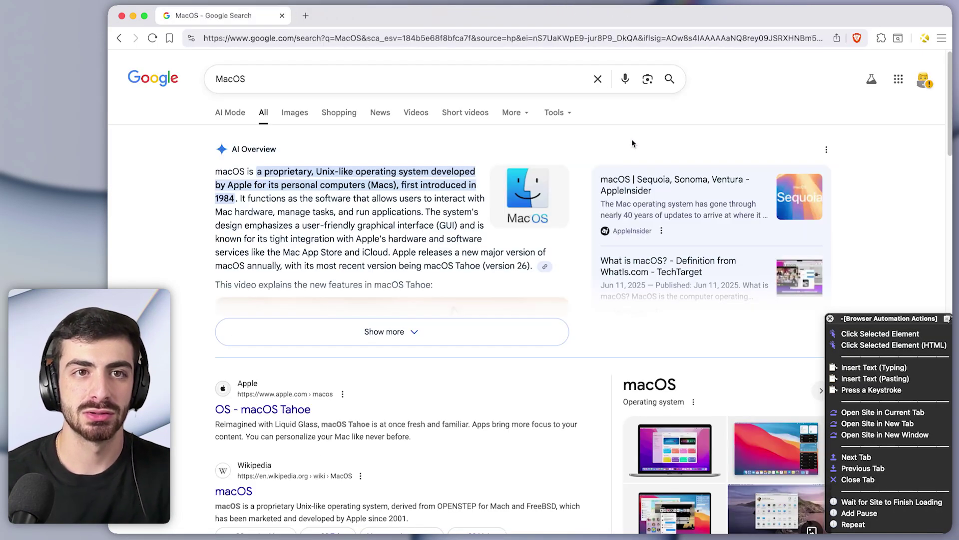
key(super+l)
text(cale)
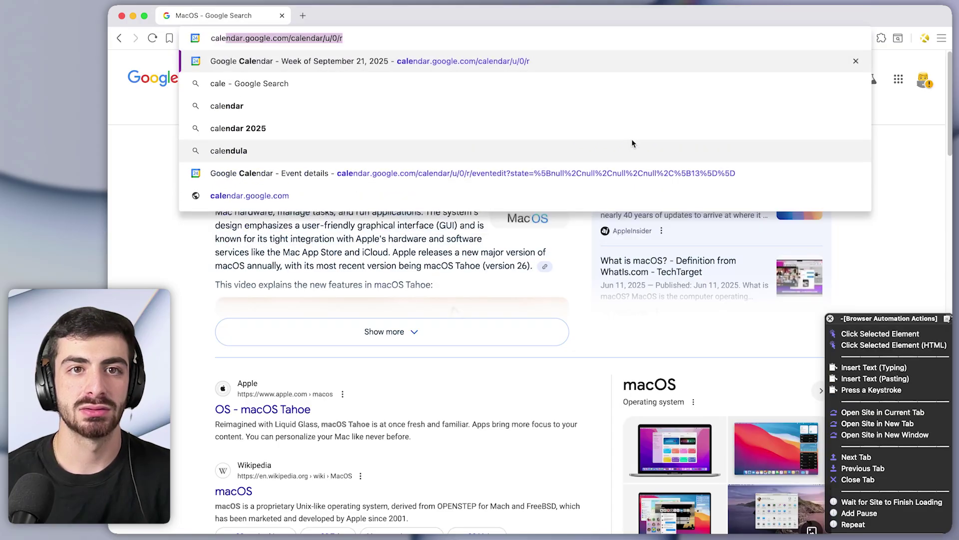
key(Return)
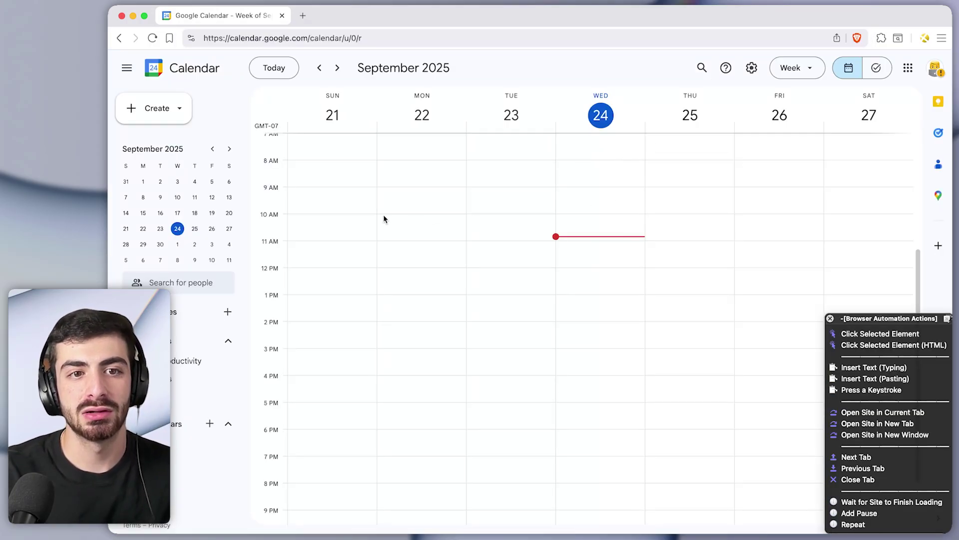
click(573, 252)
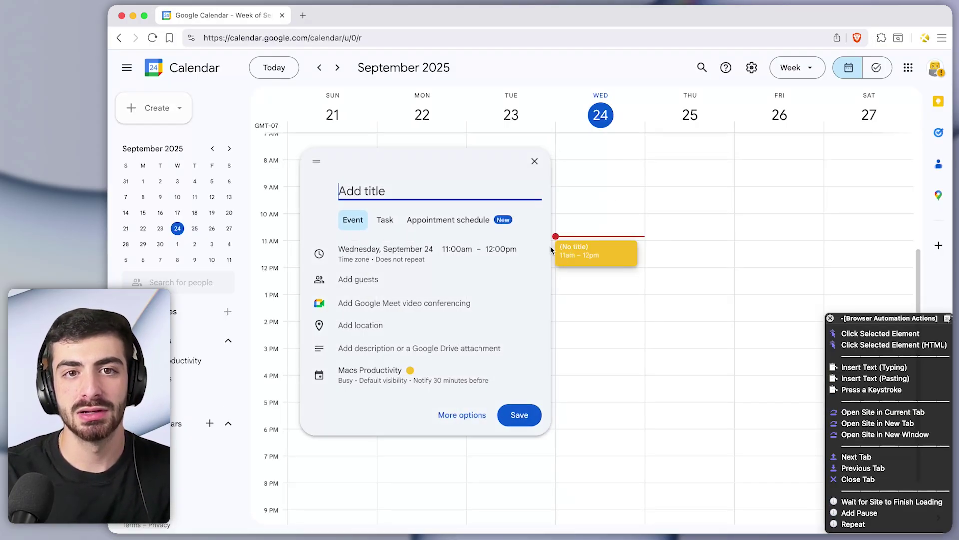
click(460, 415)
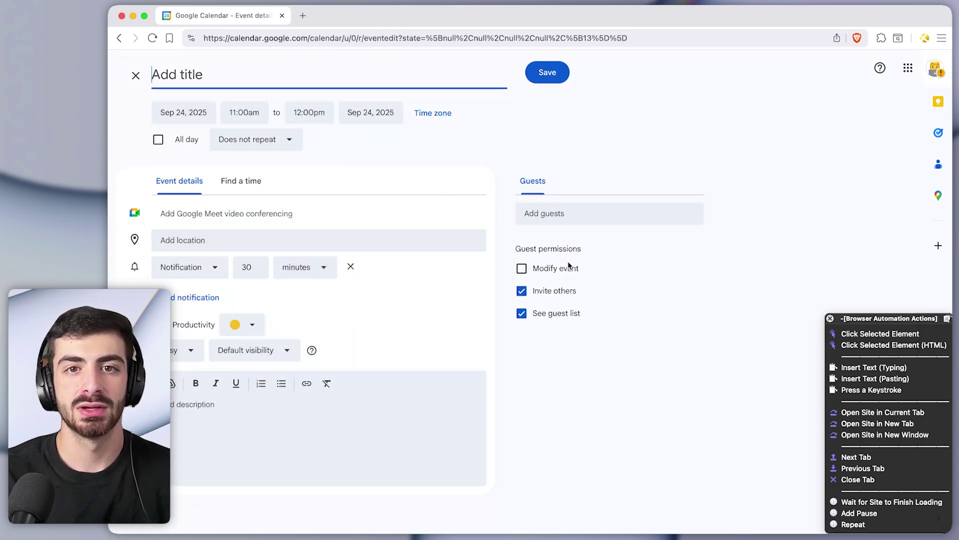
key(ctrl+alt+Right)
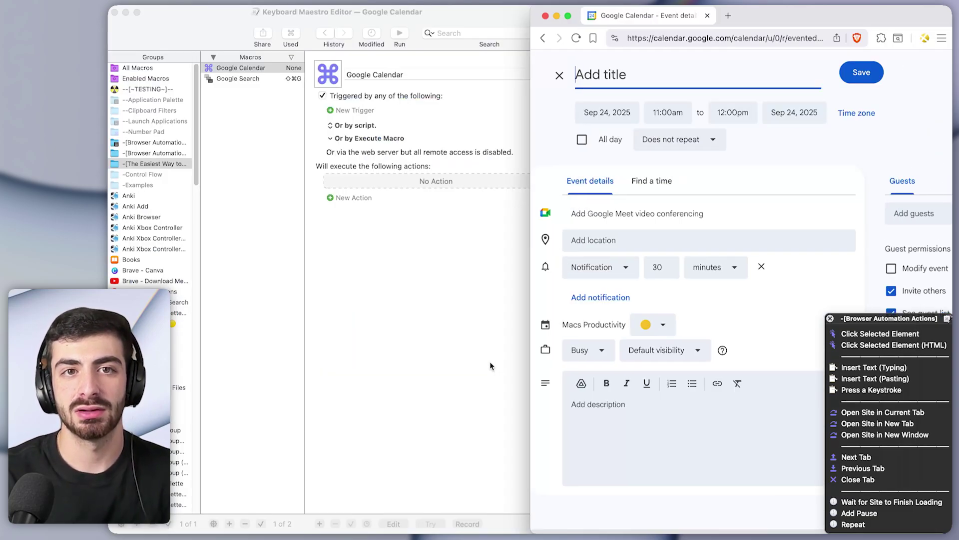
Add an Execute JavaScript action that focuses the event's Add title field.
click(387, 277)
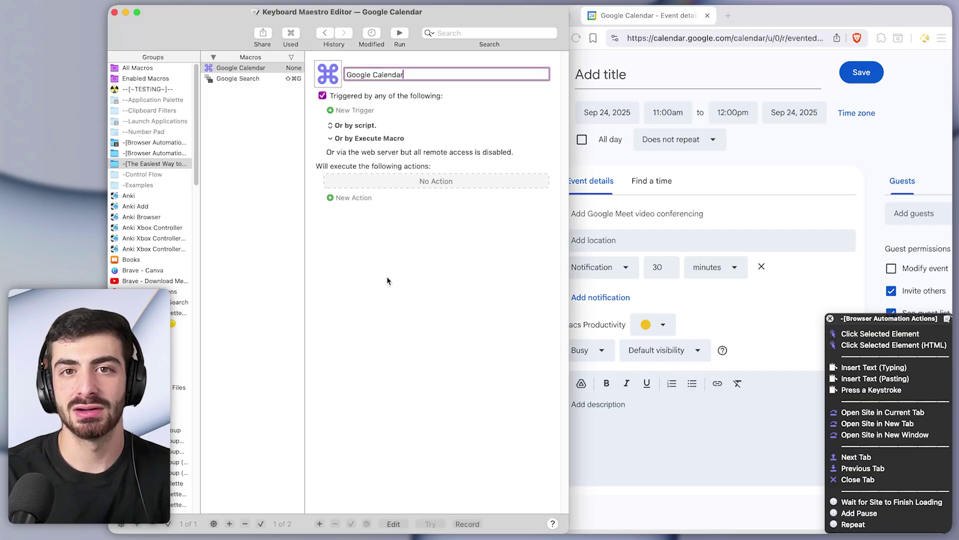
click(721, 185)
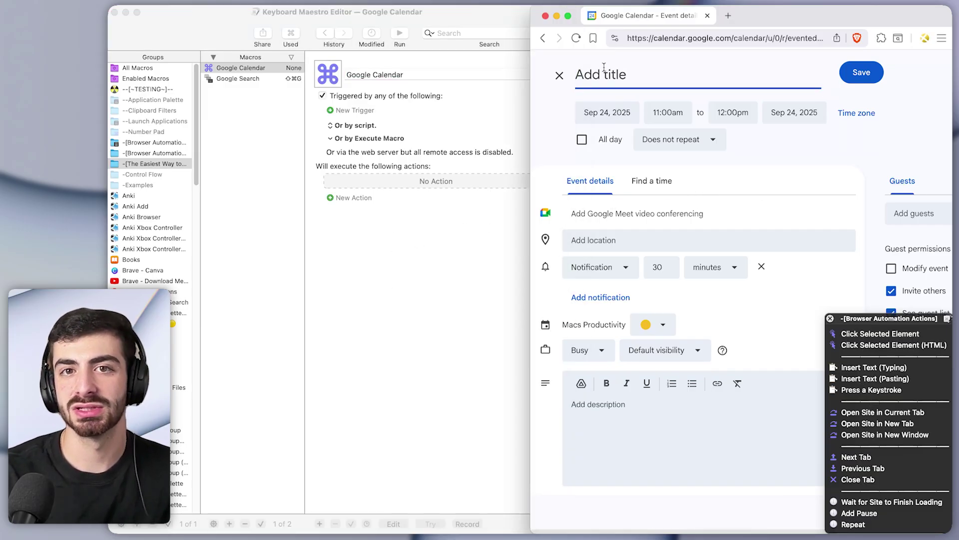
click(575, 81)
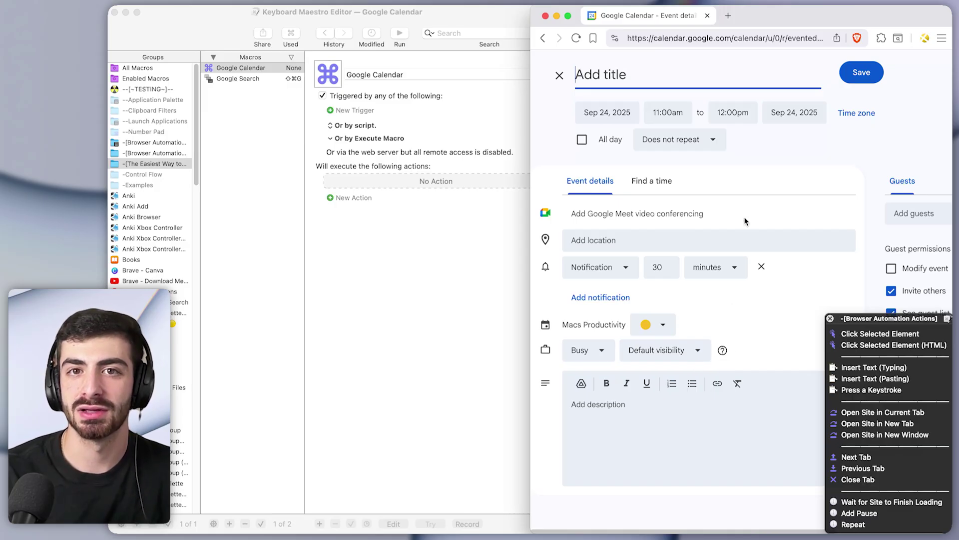
click(769, 145)
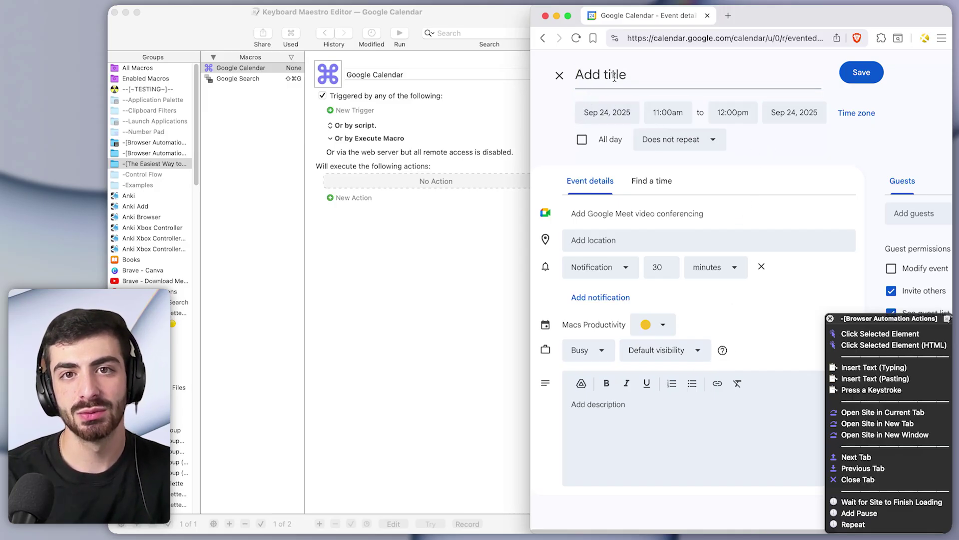
click(594, 80)
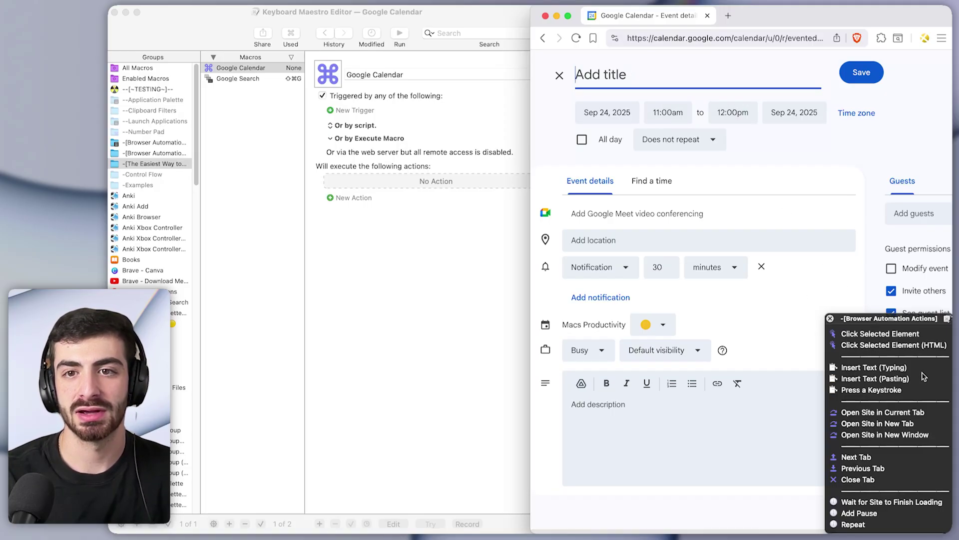
click(851, 333)
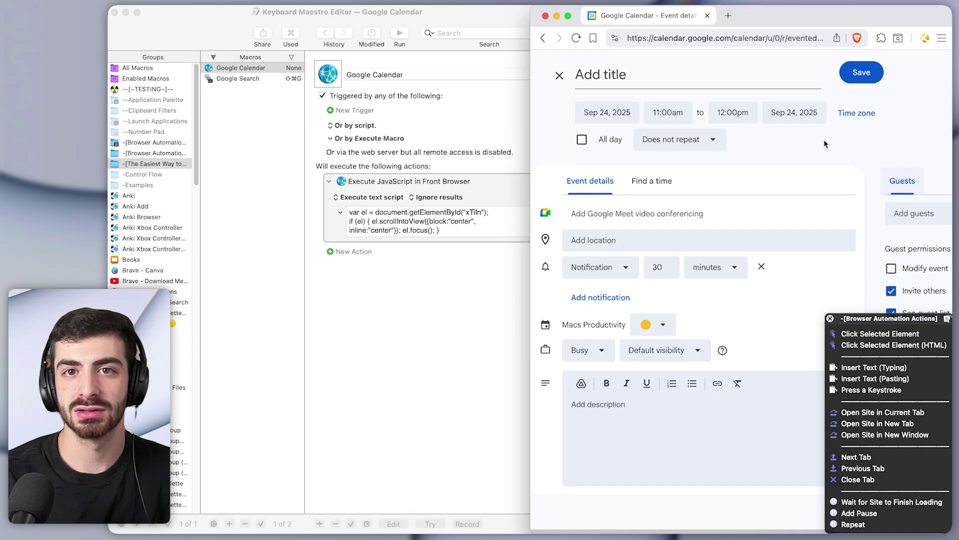
Test the title-focus script, then add an Insert Text by Typing action entering 'Create New Automation'.
click(400, 30)
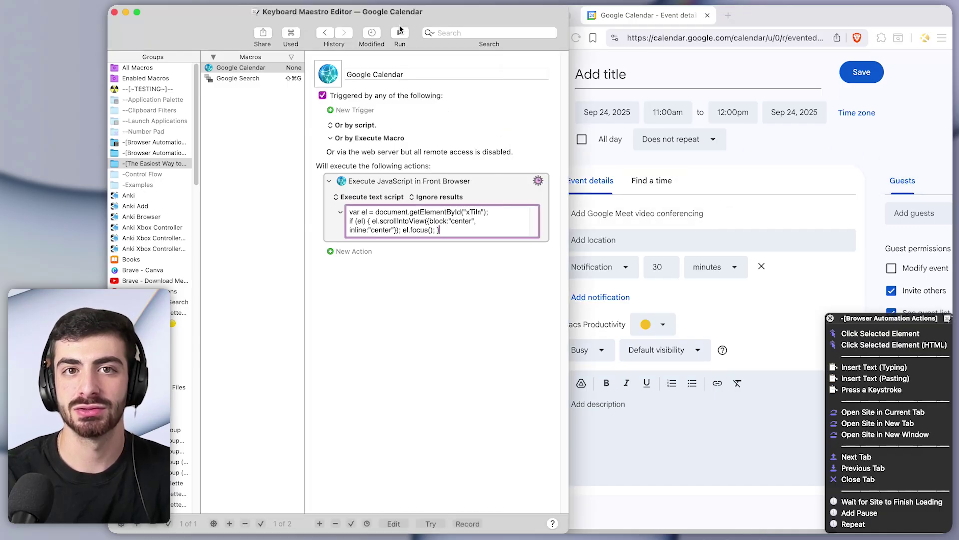
click(401, 36)
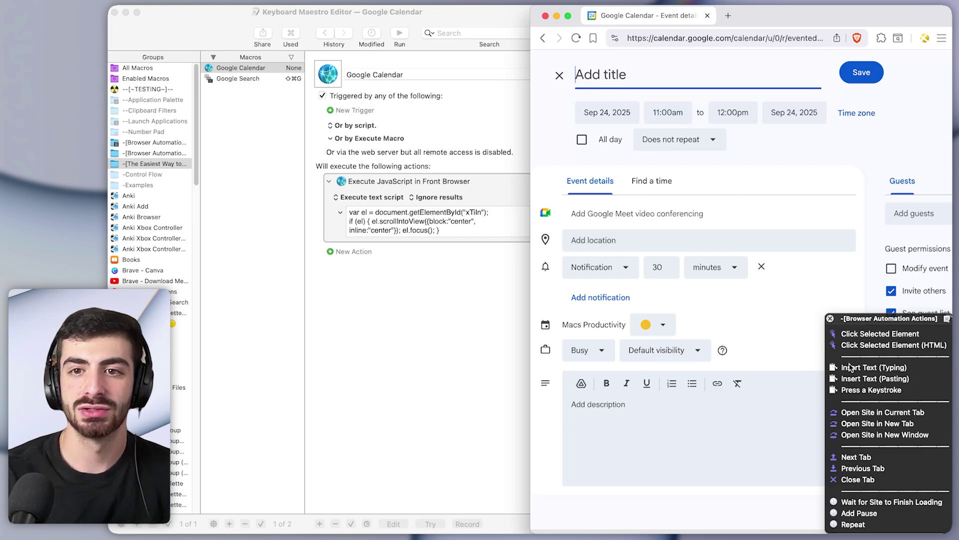
click(875, 369)
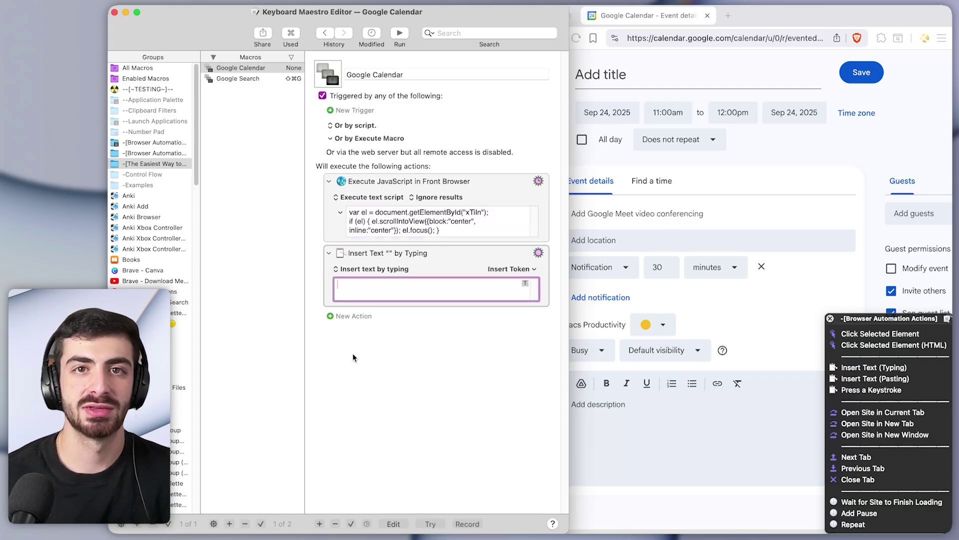
text(Create New Automation)
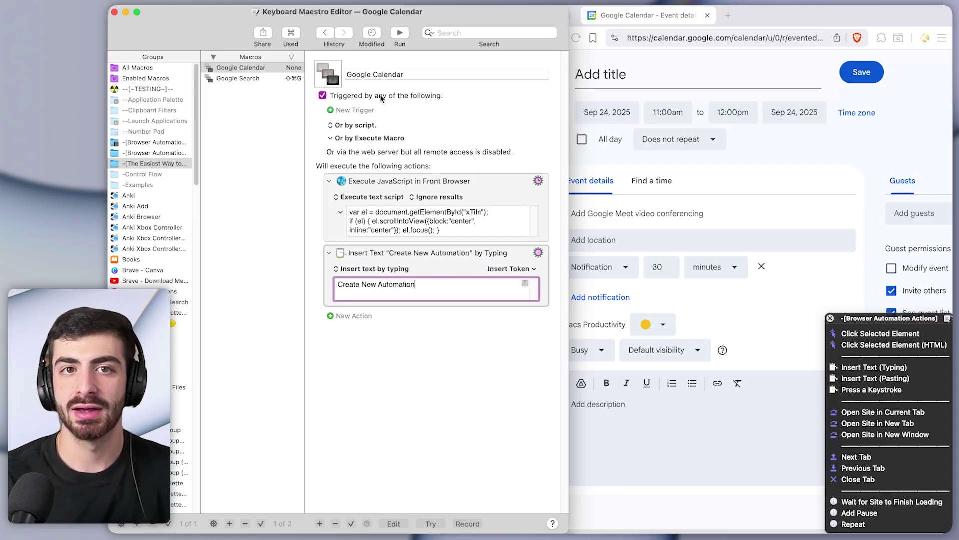
Give the Google Calendar macro a Hot Key Trigger of ⇧⌘C.
click(350, 111)
click(359, 115)
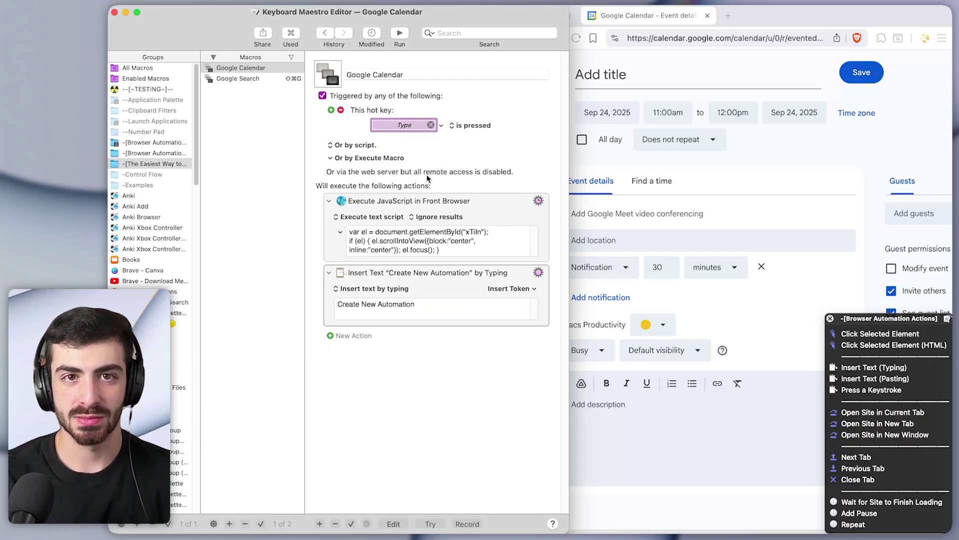
key(shift+super+c)
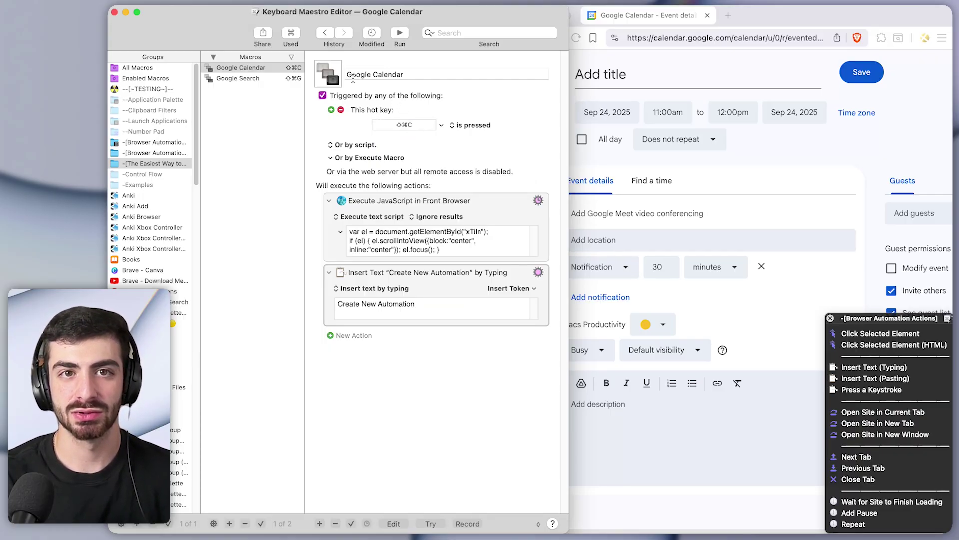
Press ⇧⌘C on the event page and check the title reads 'Create New Automation'.
click(771, 166)
key(shift+super+c)
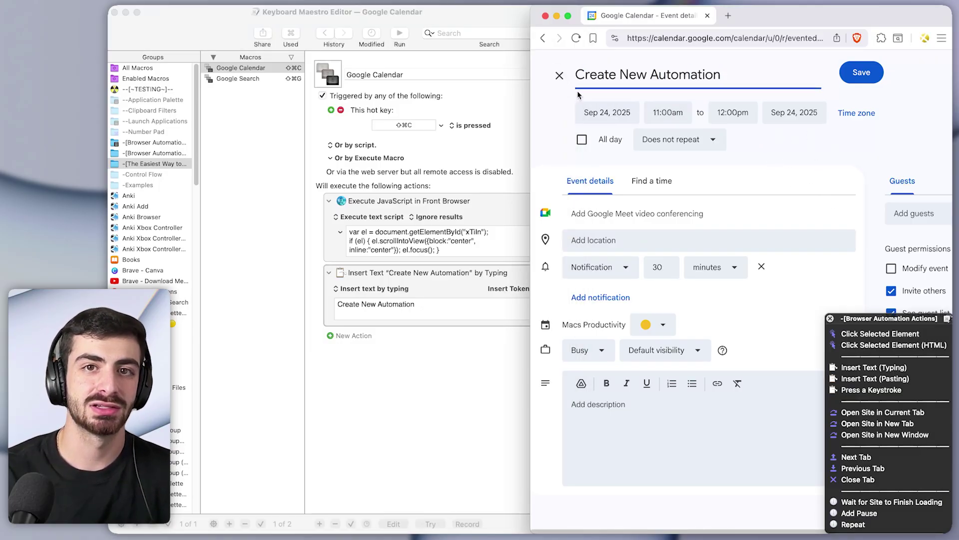
drag(579, 70, 648, 60)
click(787, 179)
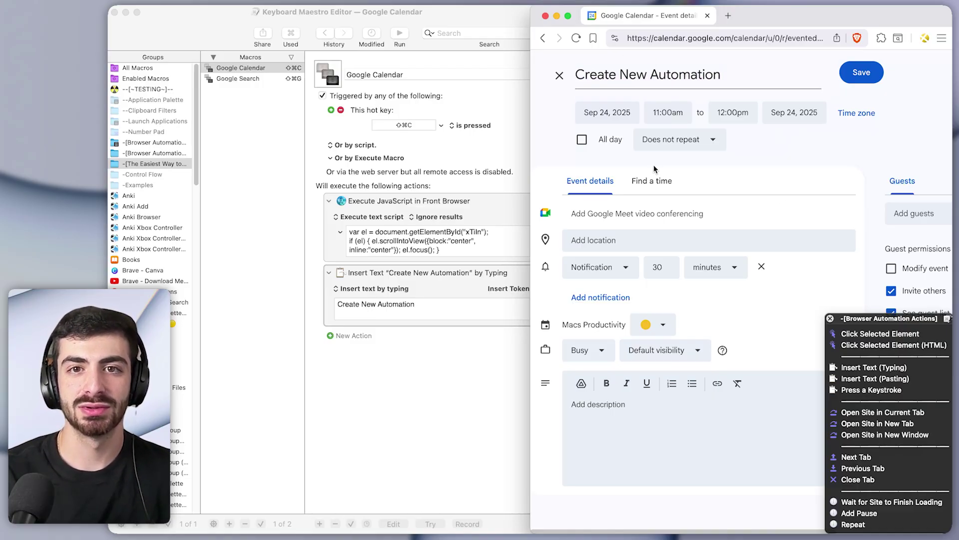
Tick and untick All day, then tab from the title through the date and time fields.
click(582, 141)
click(584, 146)
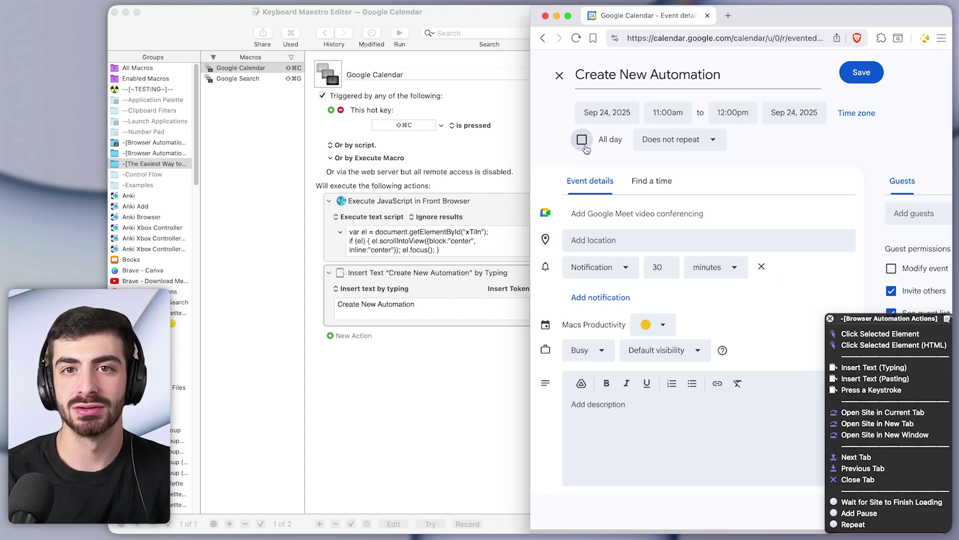
click(762, 71)
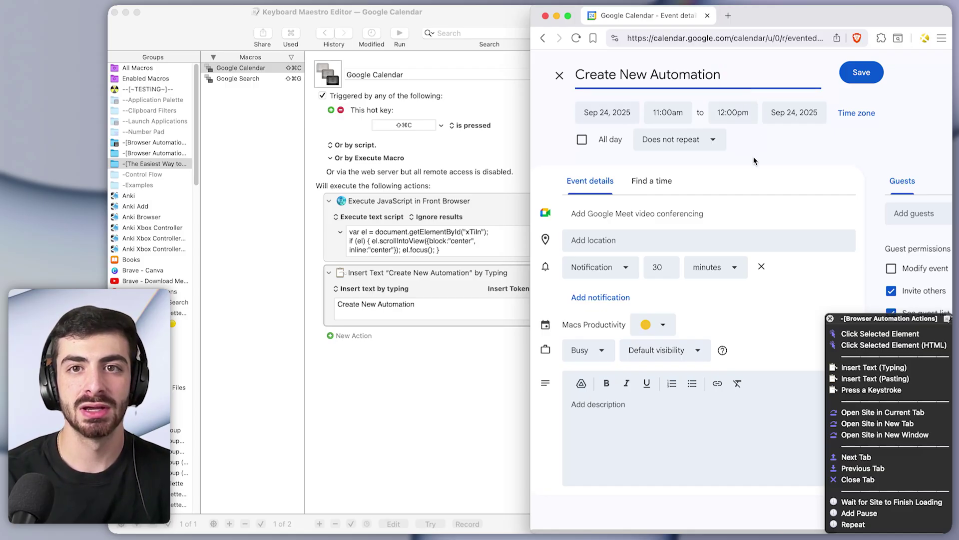
key(Tab)
key(Tab)
key(Tab)
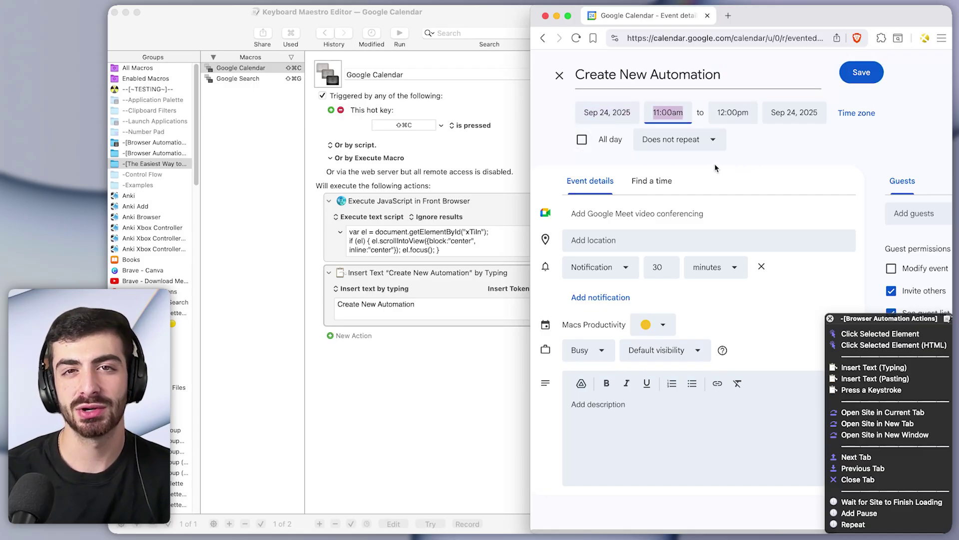
key(Tab)
key(Tab)
key(Tab)
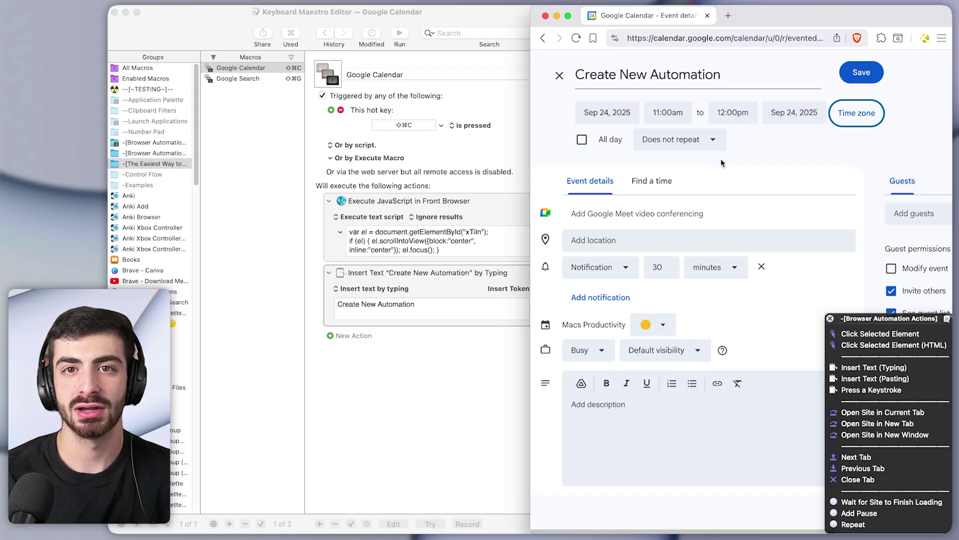
key(Tab)
key(Tab)
key(shift+Tab)
key(shift+Tab)
key(shift+Tab)
key(shift+Tab)
key(shift+Tab)
key(shift+Tab)
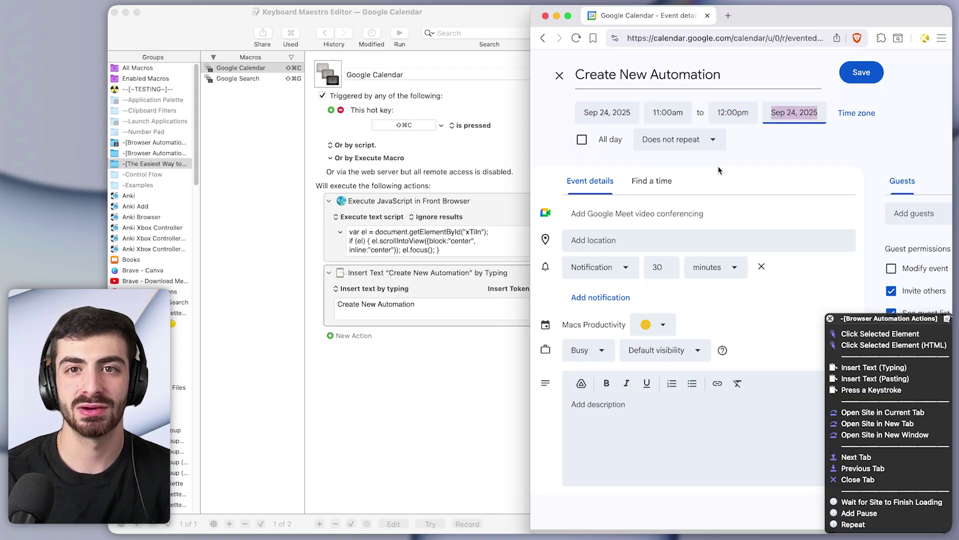
key(Tab)
key(Tab)
key(Tab)
key(Tab)
key(shift+Tab)
key(shift+Tab)
key(shift+Tab)
key(shift+Tab)
key(Tab)
key(Tab)
key(Tab)
key(Tab)
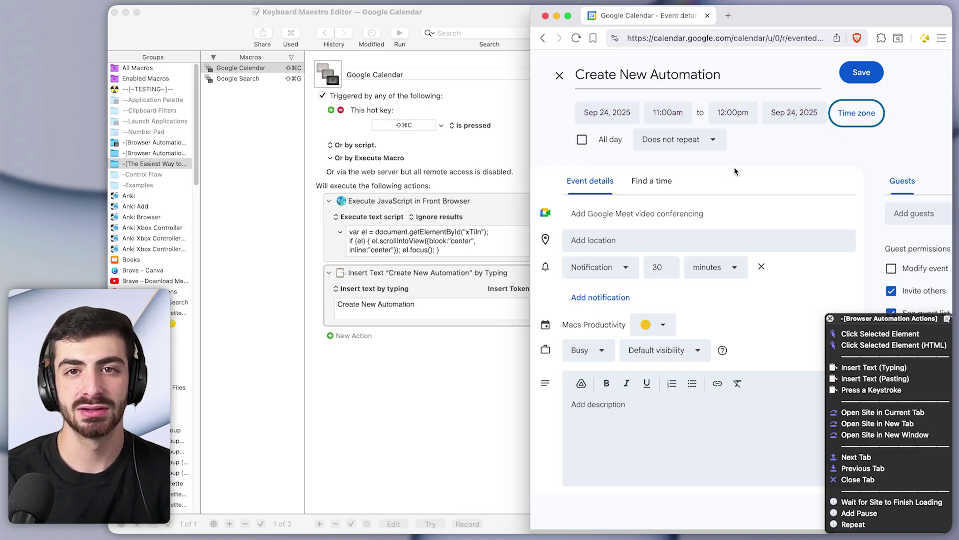
key(Tab)
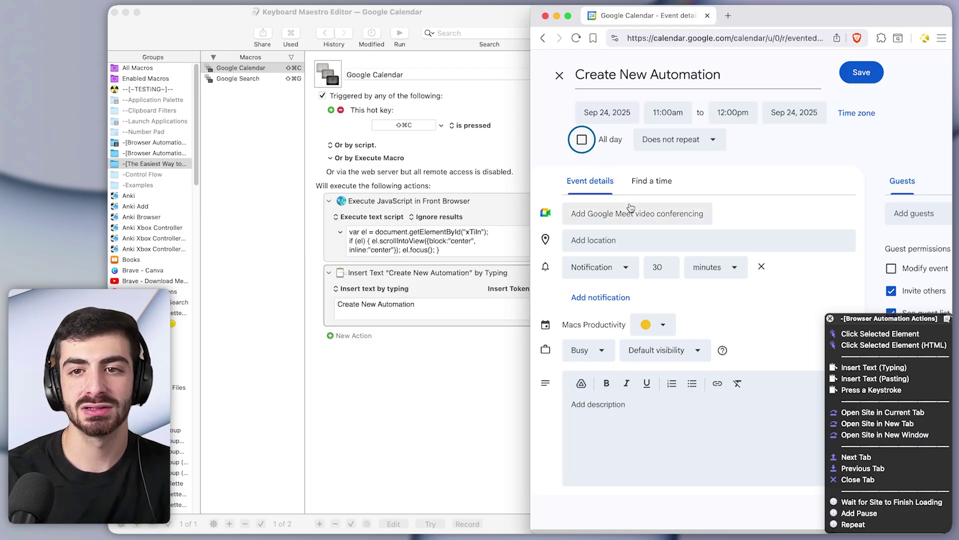
Add an Execute JavaScript action that clicks the event's All day checkbox.
click(865, 339)
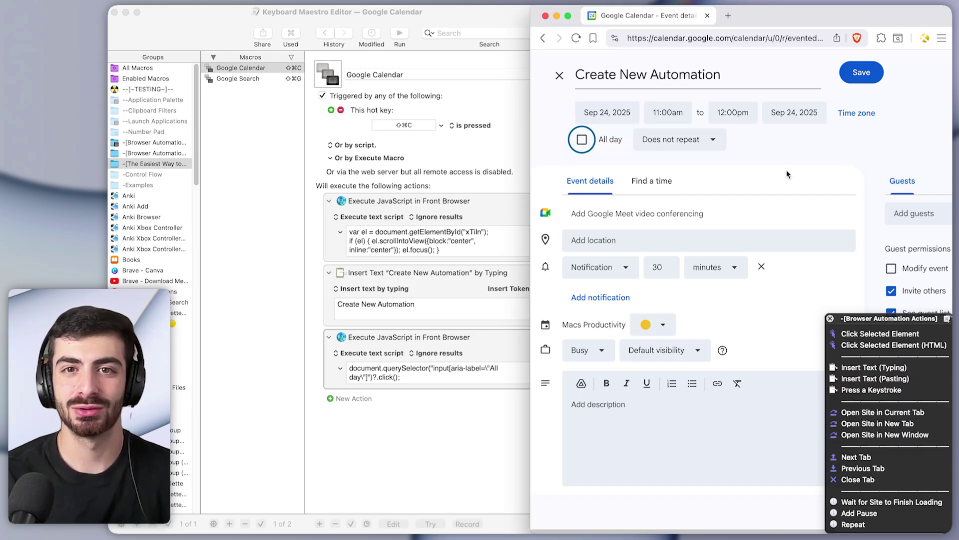
key(shift+Tab)
key(shift+Tab)
key(shift+Tab)
key(shift+Tab)
key(shift+Tab)
key(shift+Tab)
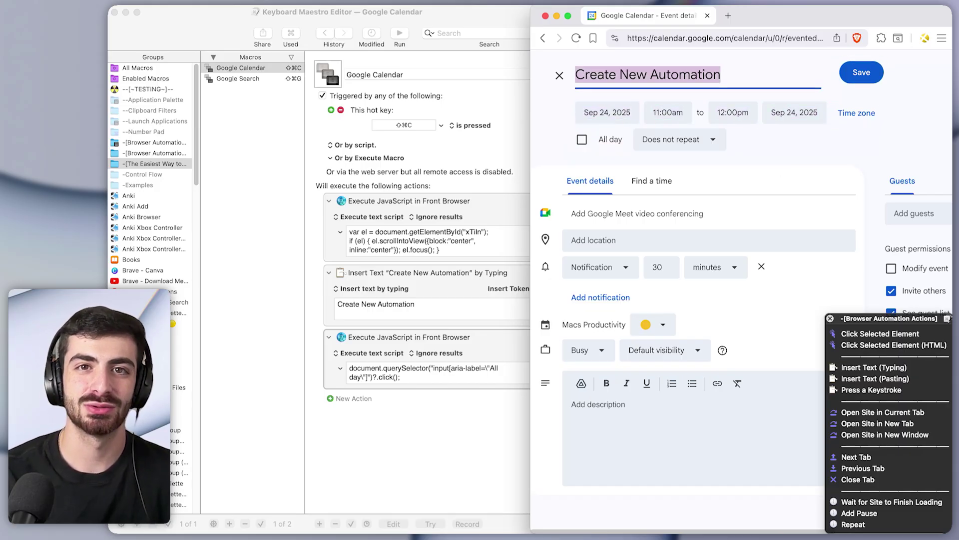
click(787, 192)
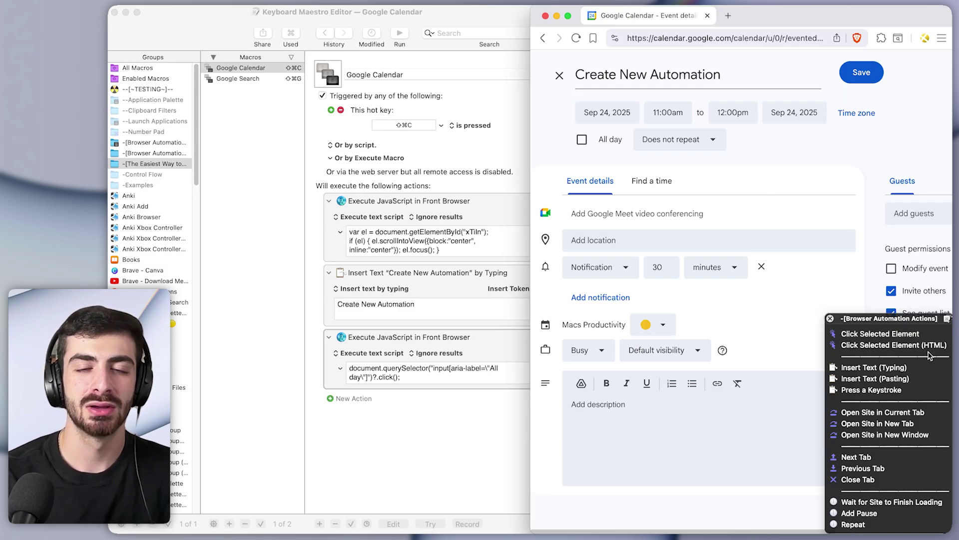
Maximise the browser and inspect the All day label with the developer tools' element picker.
double_click(750, 20)
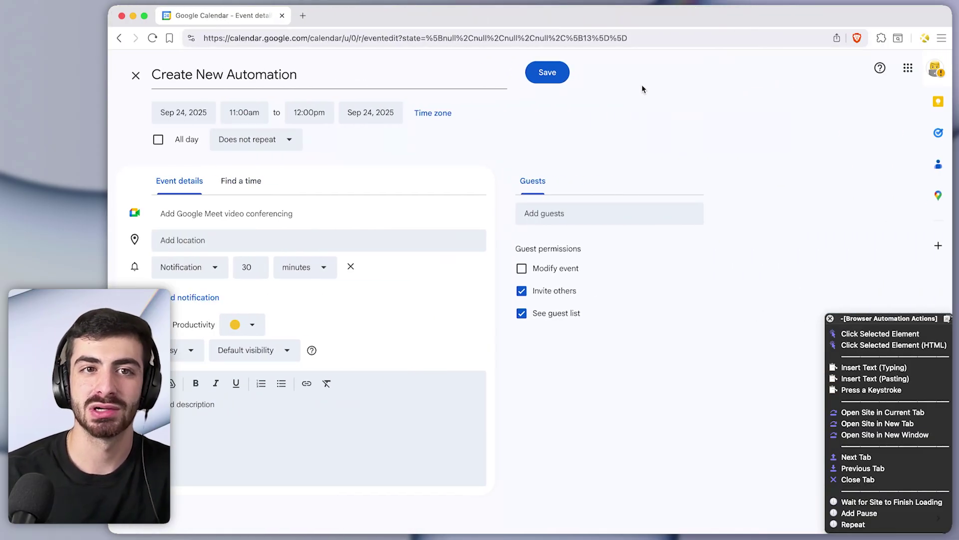
right_click(638, 149)
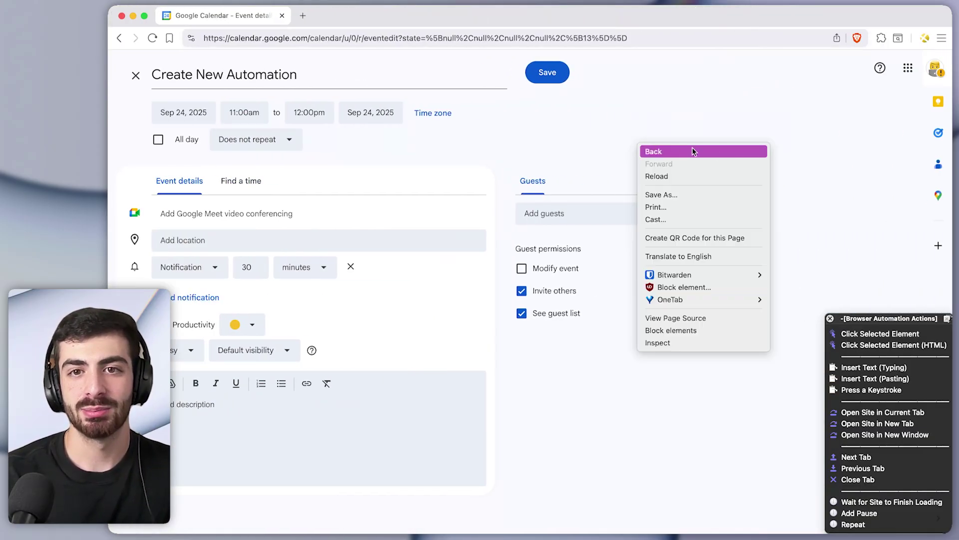
click(650, 340)
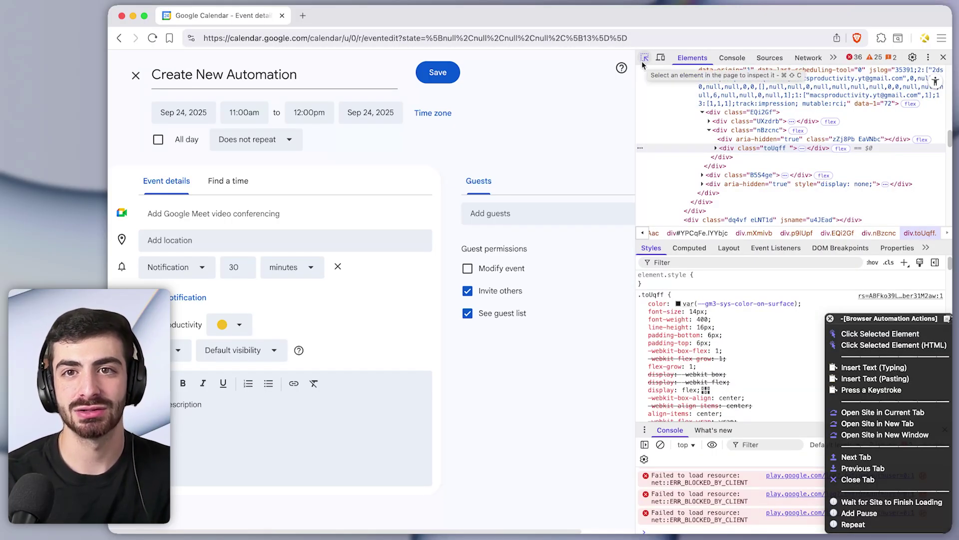
click(644, 59)
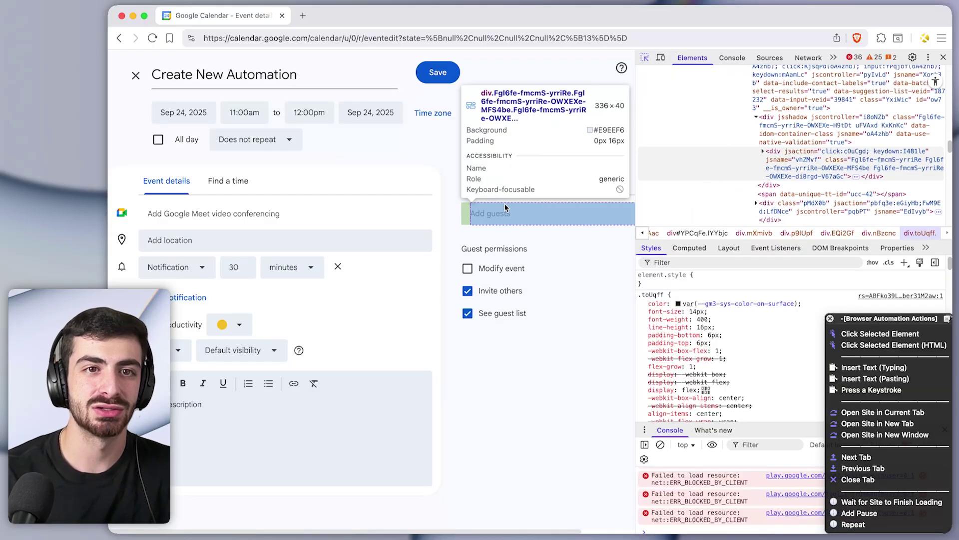
click(207, 142)
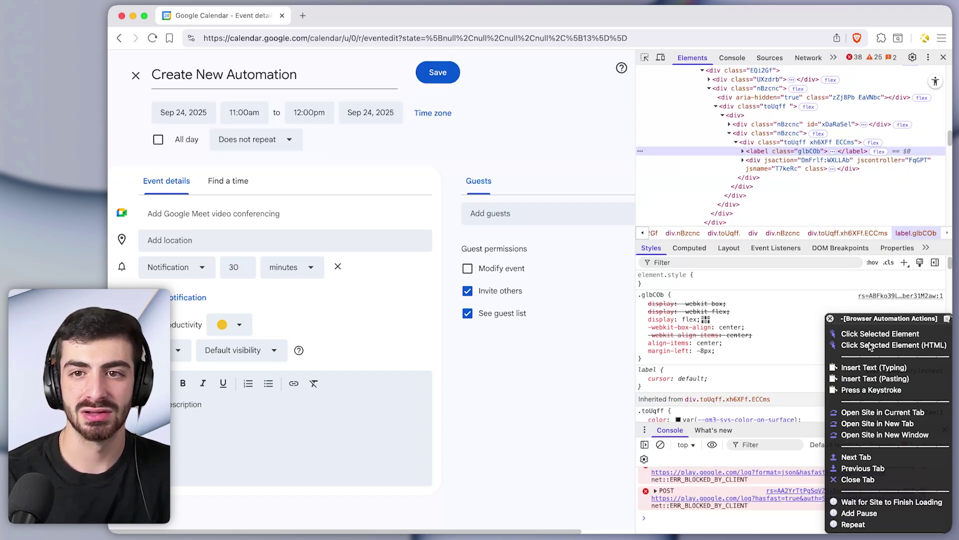
Add a JavaScript step clicking the label.glbCOb All day label and select it in the macro.
click(924, 350)
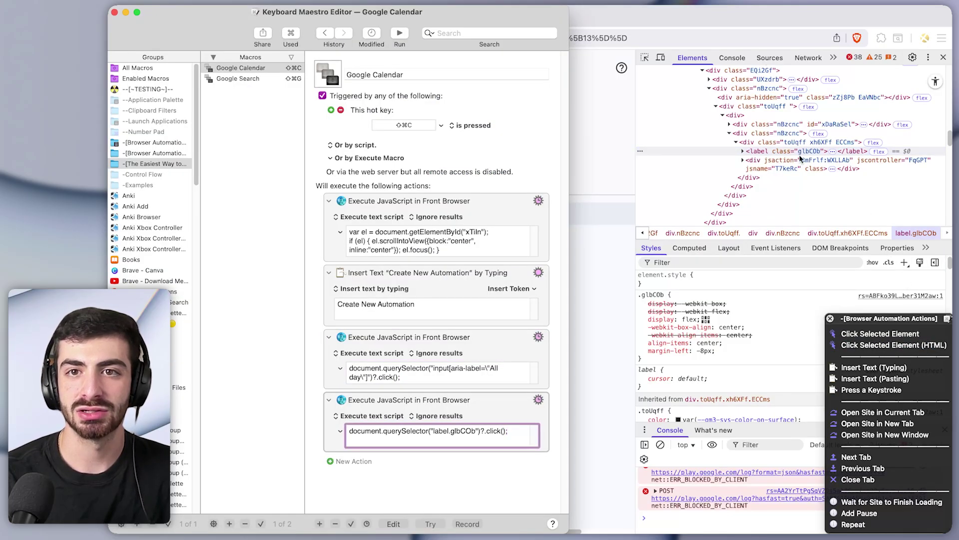
click(844, 151)
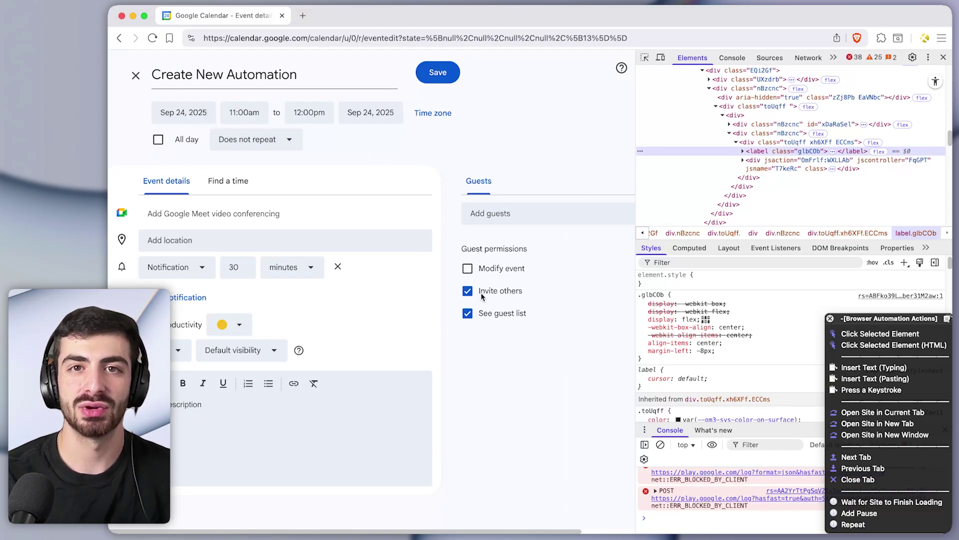
key(super+Tab)
click(485, 404)
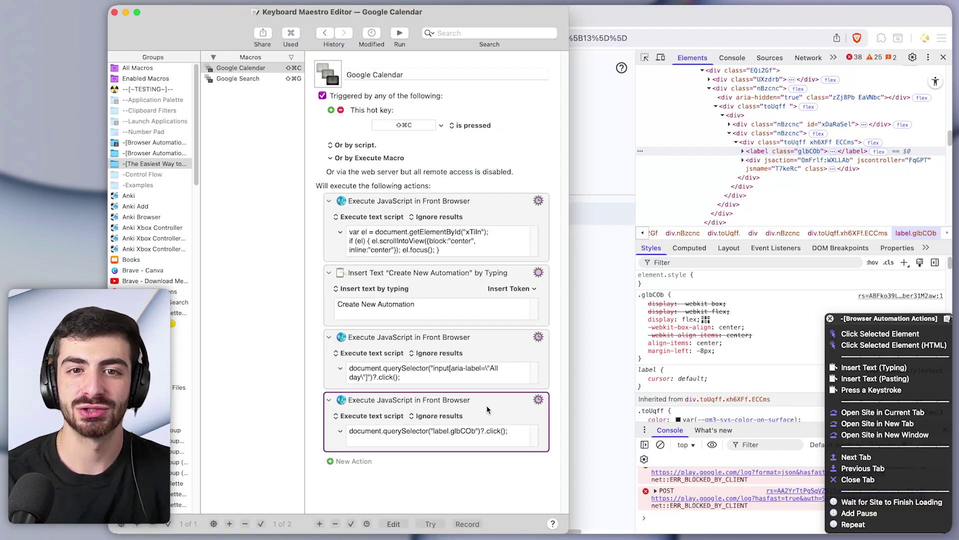
Delete the label-clicking JavaScript step and tile the browser and macro editor side by side.
click(502, 403)
key(Delete)
click(629, 324)
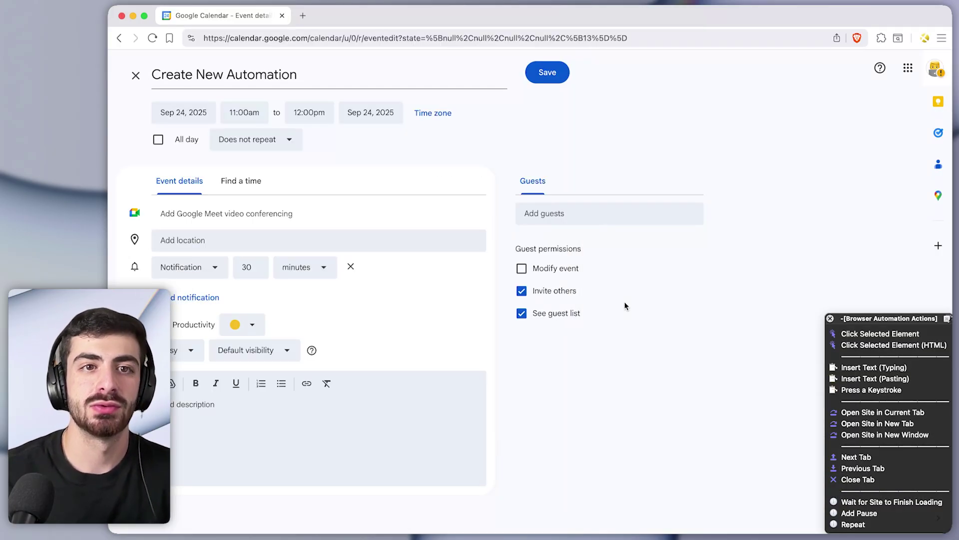
key(ctrl+alt+Right)
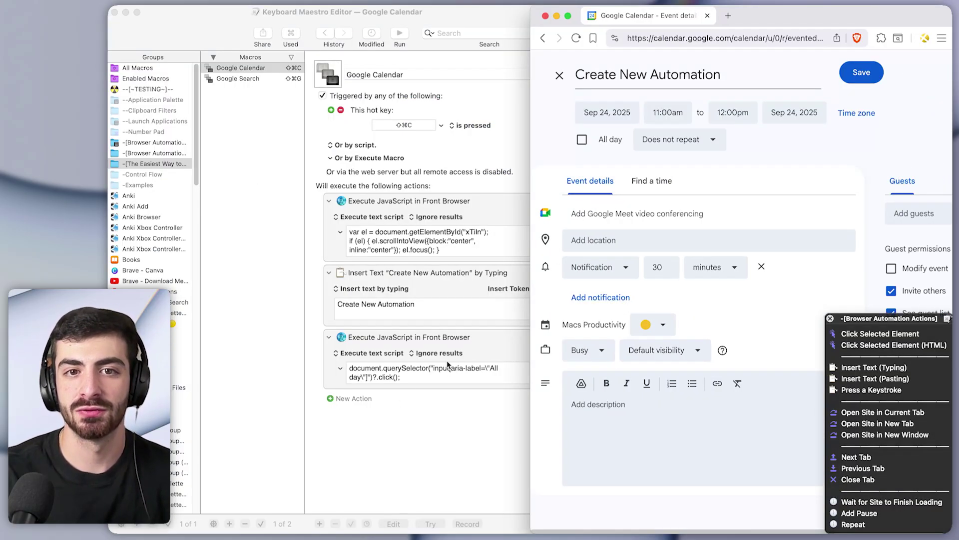
click(481, 348)
Clear the event title and run the macro with ⇧⌘C to test it.
click(802, 189)
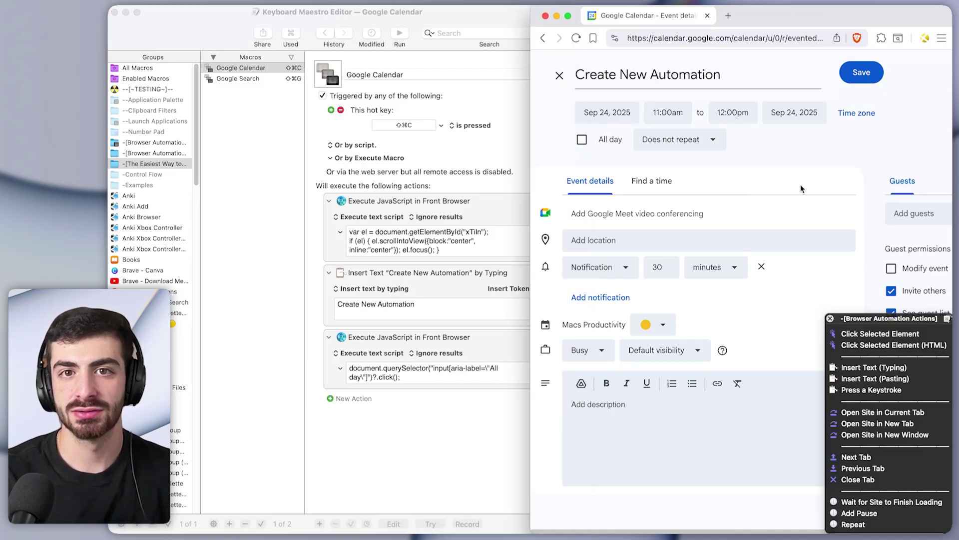
key(super+a)
key(BackSpace)
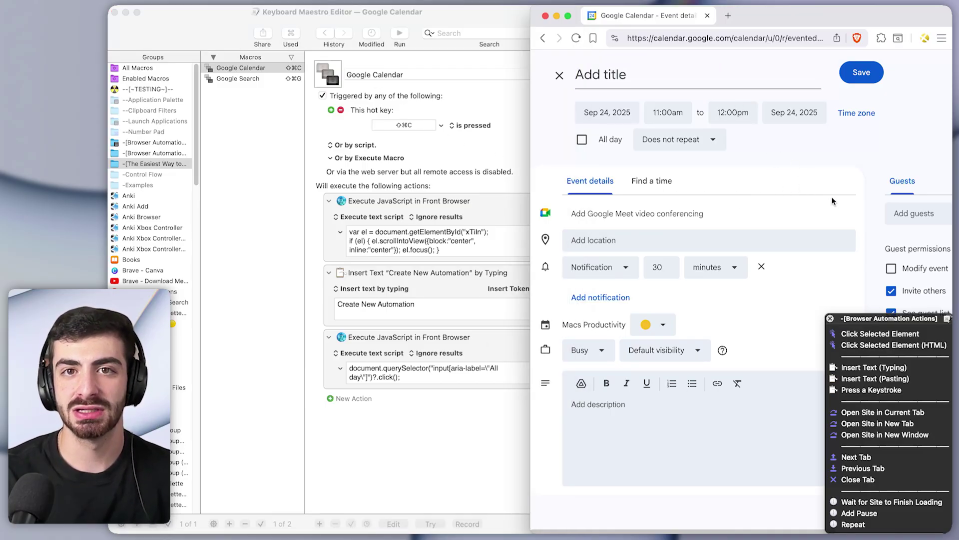
key(shift+super+c)
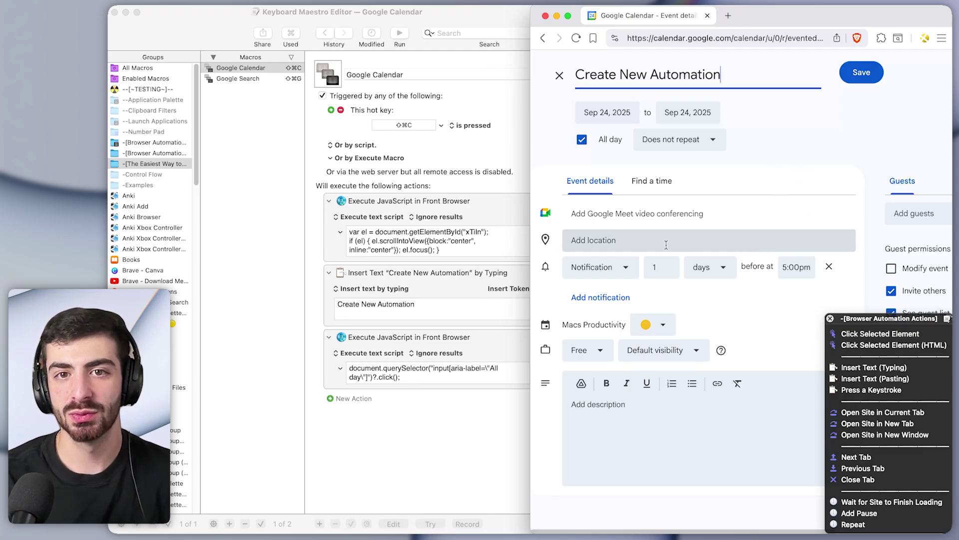
Add a JavaScript step focusing the location field, then an Insert Text step typing 'Automation HQ'.
click(602, 243)
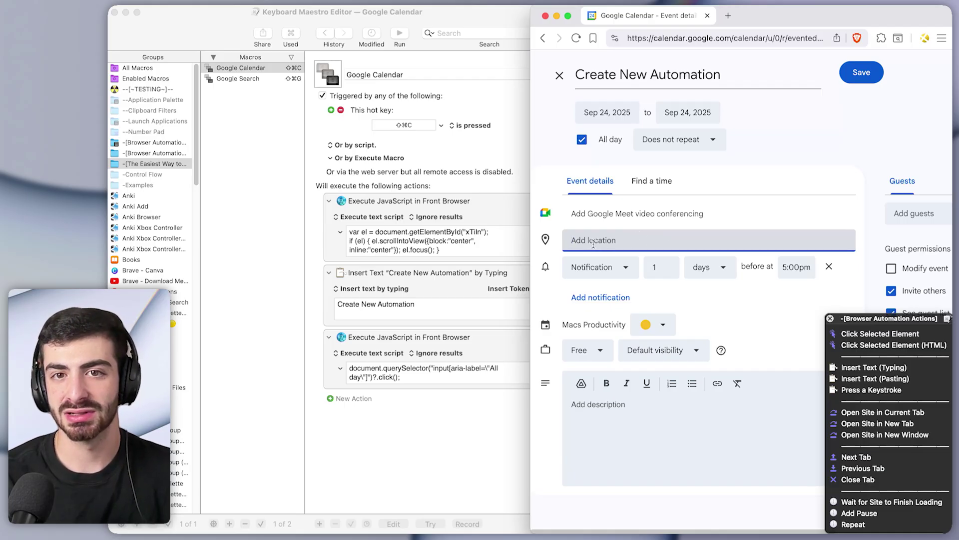
click(844, 338)
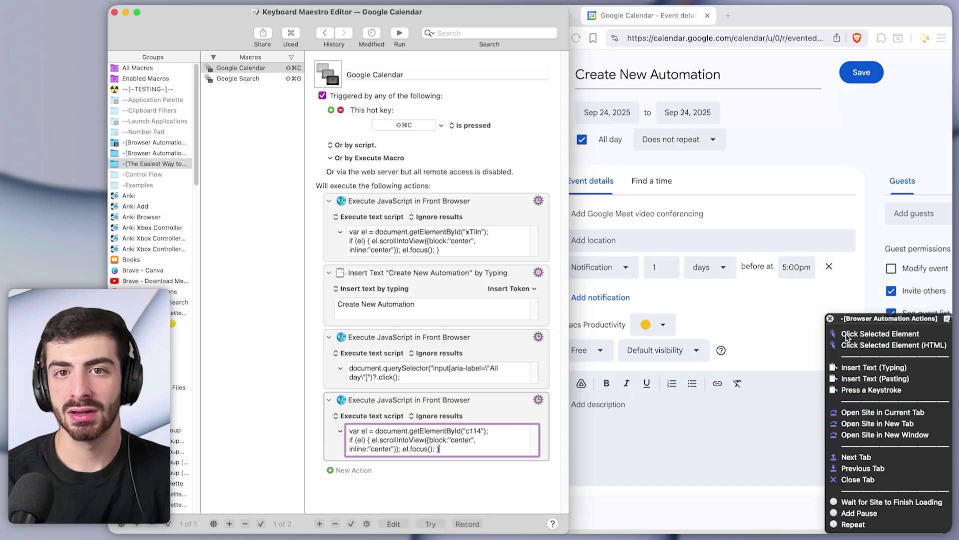
click(874, 367)
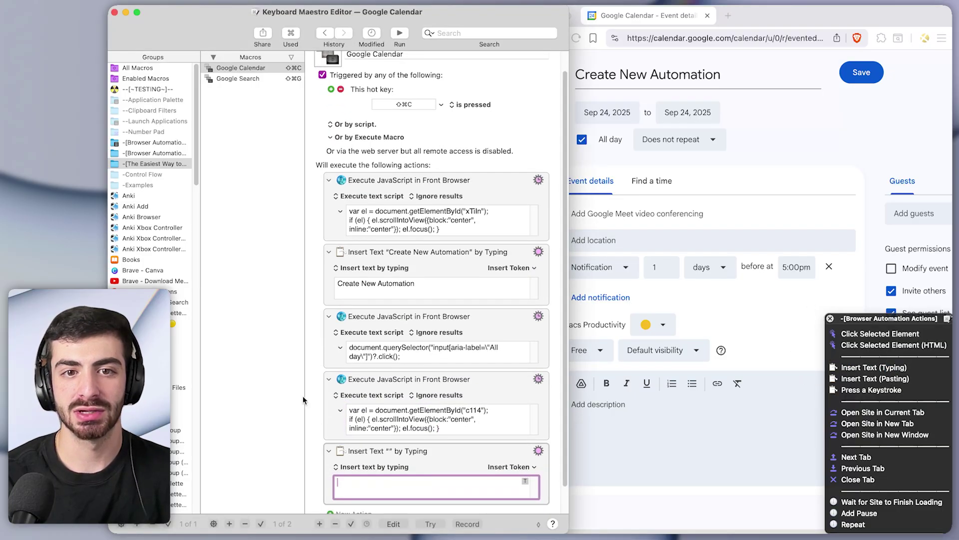
text(AutomationH)
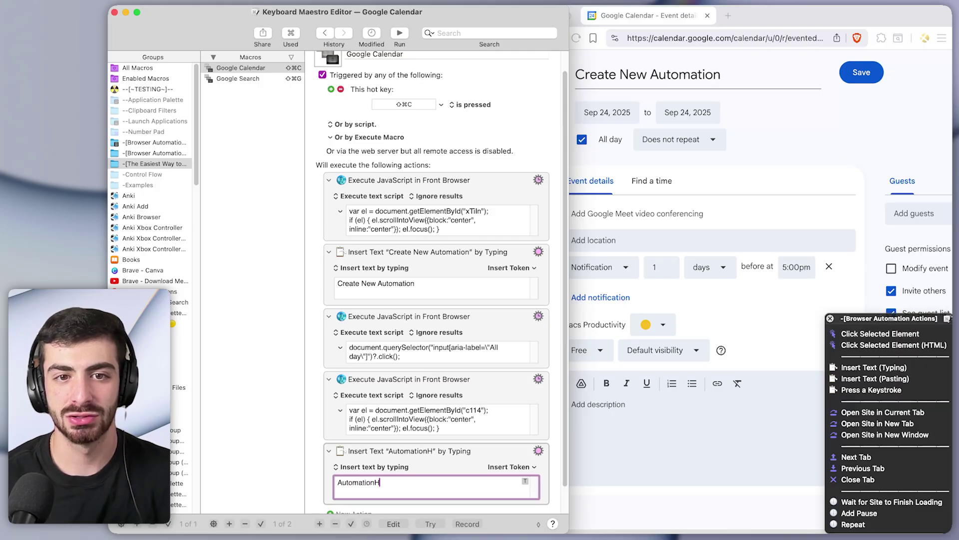
key(BackSpace)
Finish the 'Automation HQ' text, then add a JavaScript step opening the notification unit-of-time list.
text(HQ)
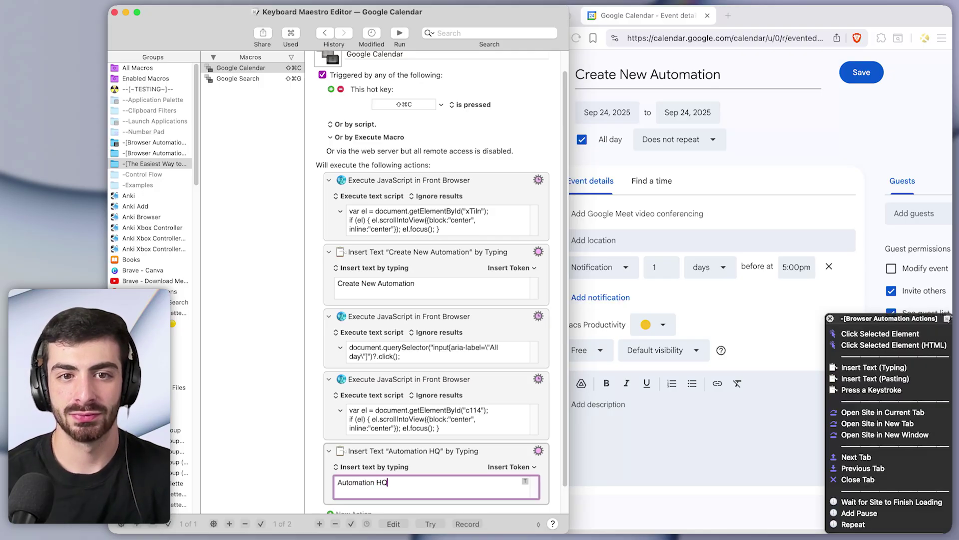
click(632, 241)
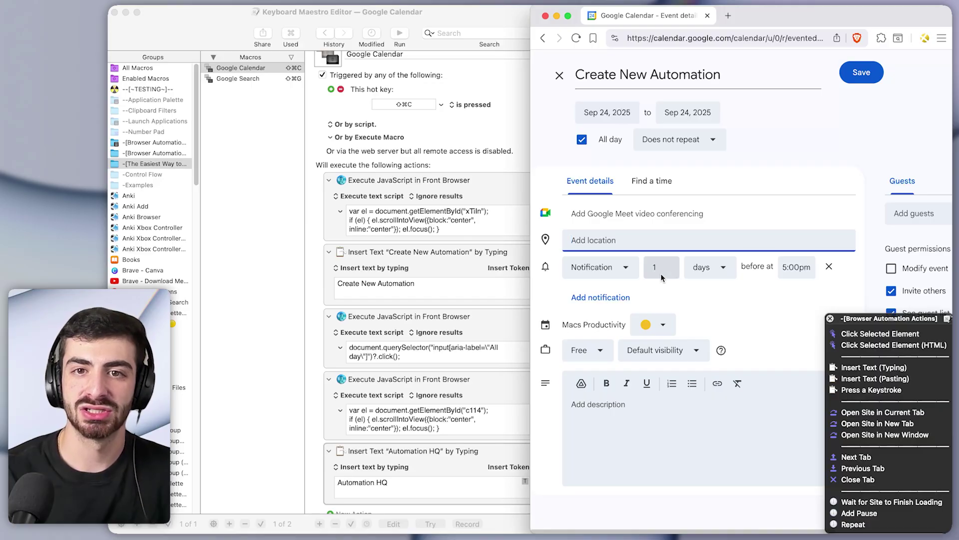
click(705, 269)
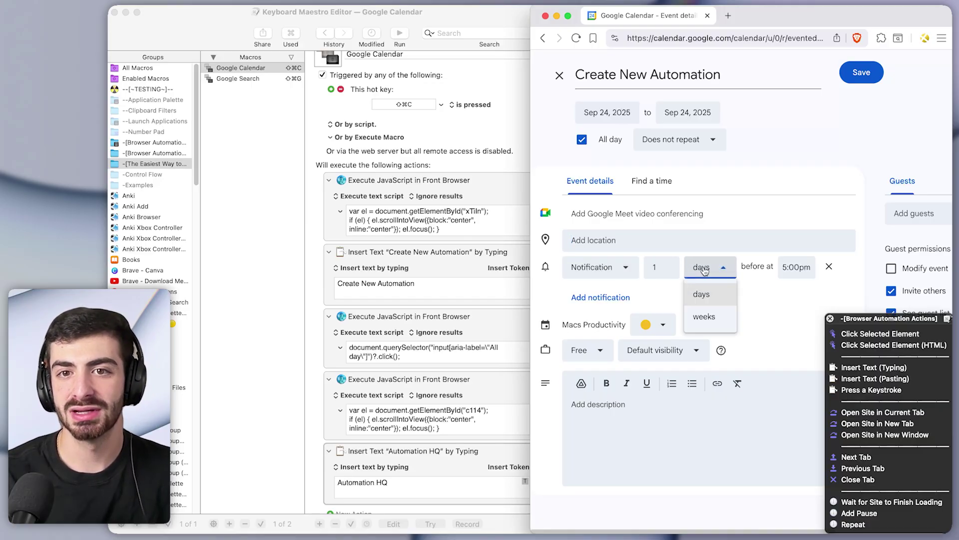
click(705, 269)
click(705, 270)
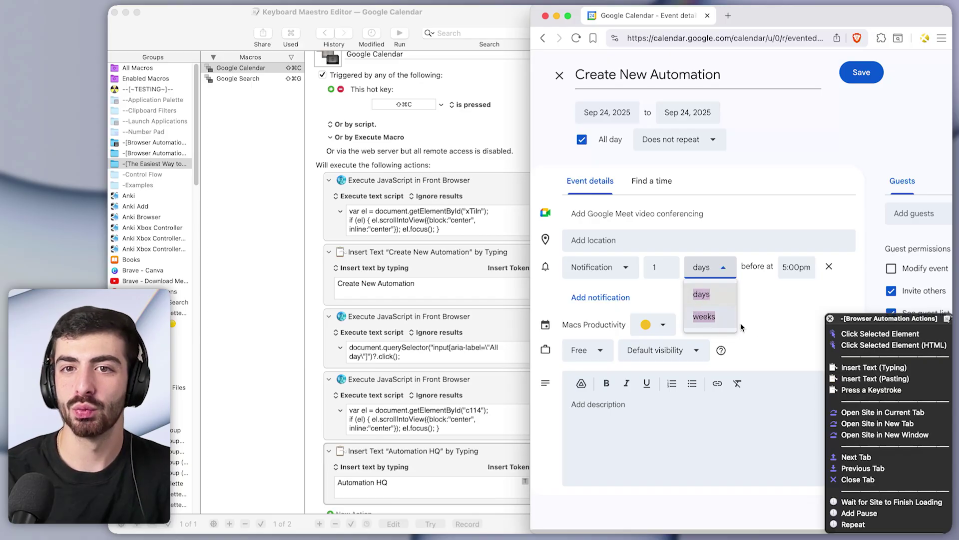
click(758, 329)
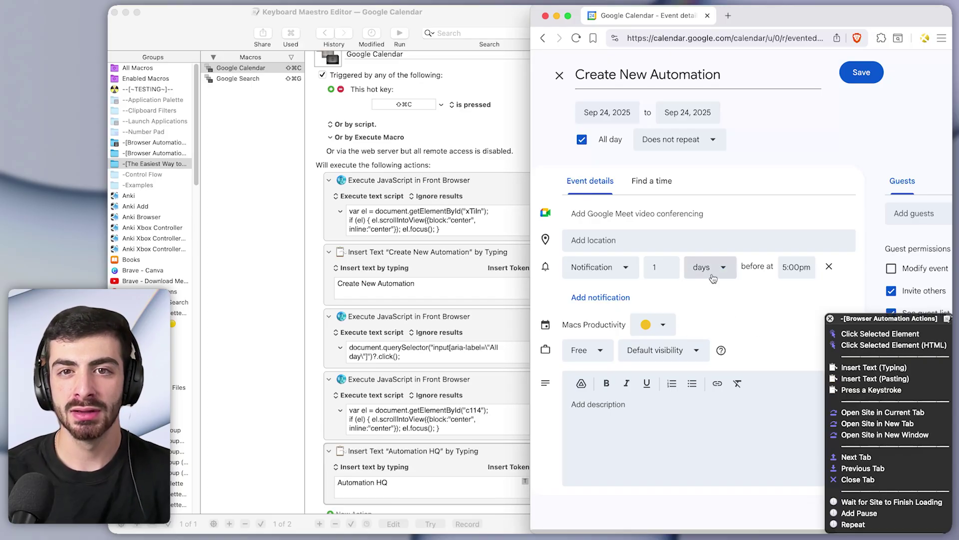
key(shift+Tab)
key(Tab)
key(Tab)
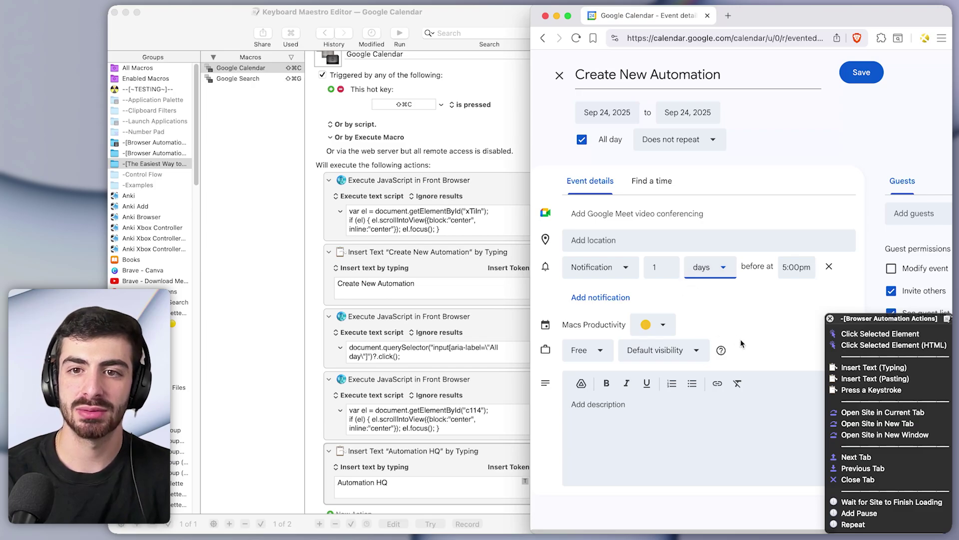
click(891, 337)
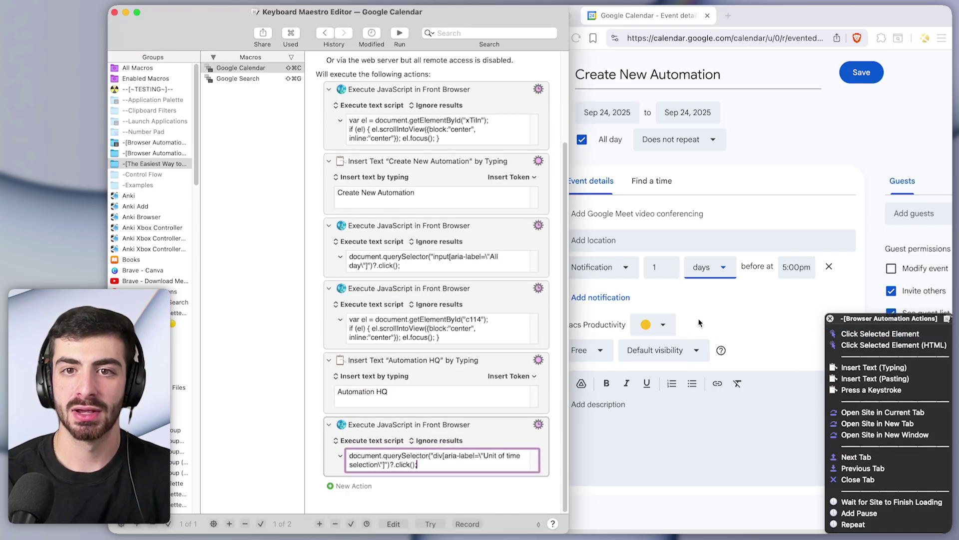
Switch the notification unit to weeks, and add Down Arrow and Return keystroke steps.
click(716, 270)
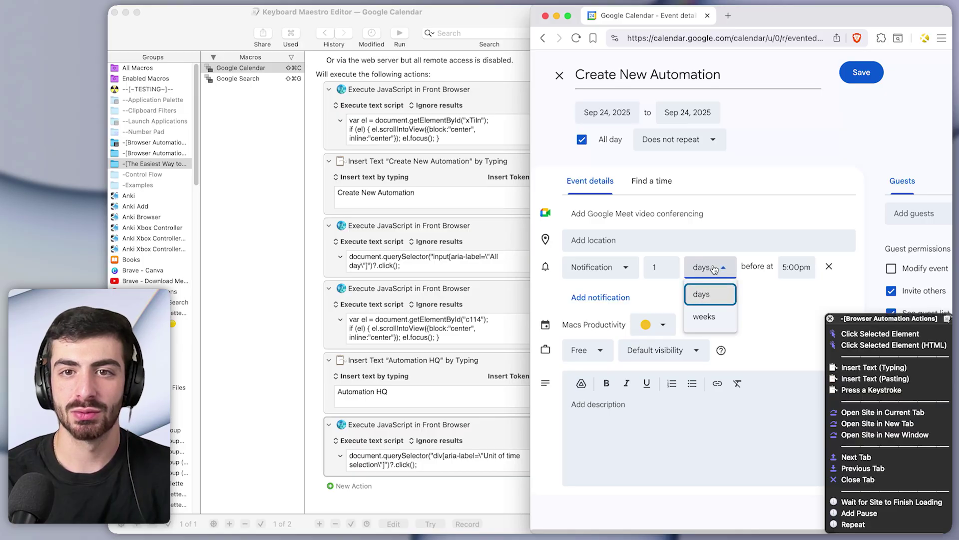
key(Down)
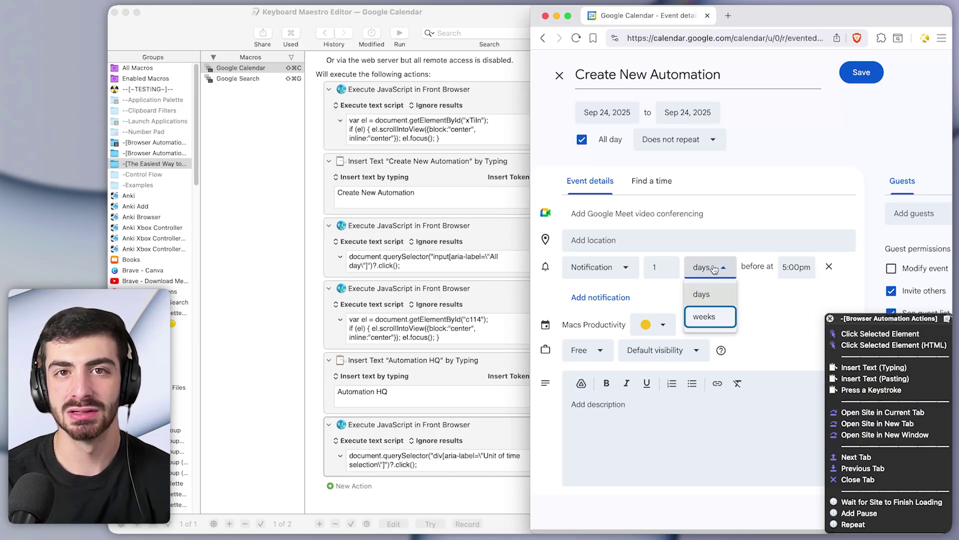
key(Return)
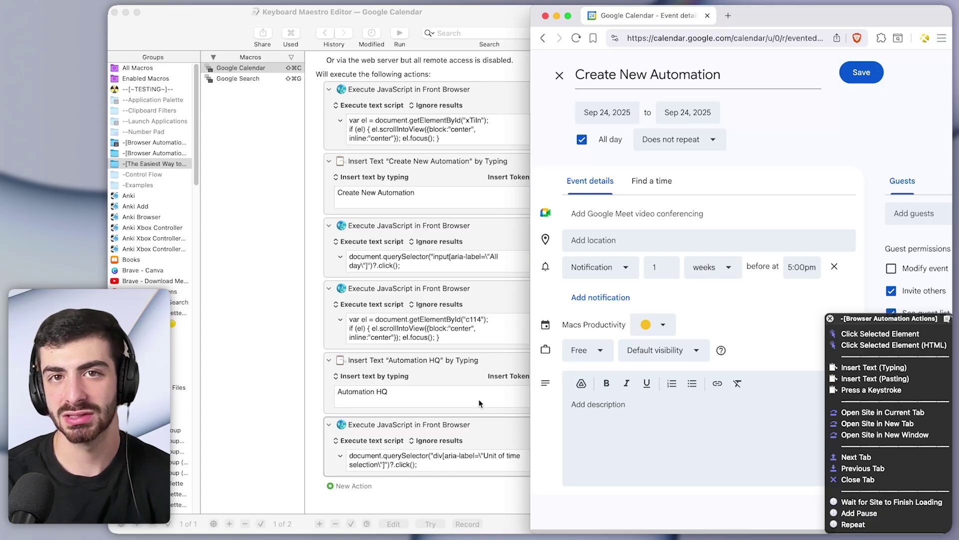
click(478, 436)
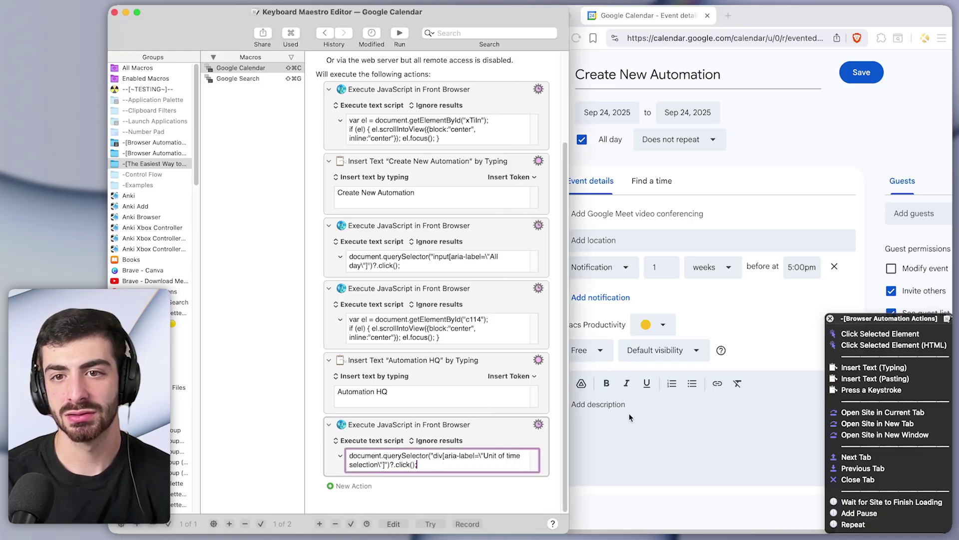
click(865, 390)
click(865, 390)
click(443, 428)
key(Down)
click(446, 463)
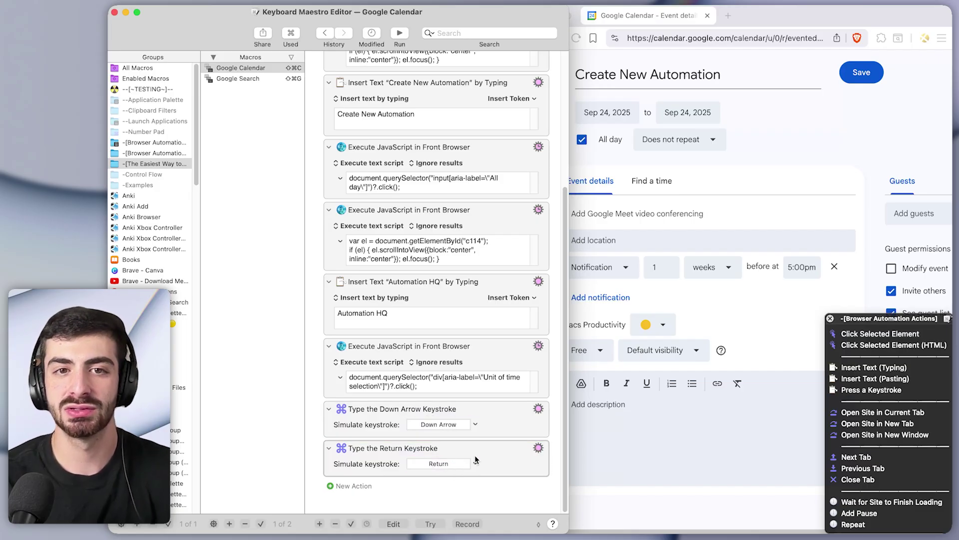
Reset the event by unticking All day and deleting the title, then run the macro with ⇧⌘C.
click(733, 316)
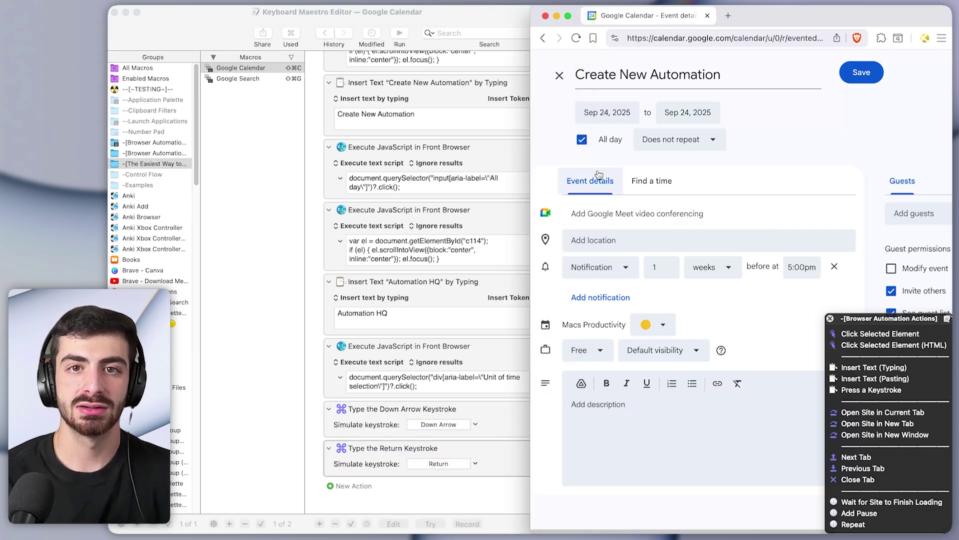
click(582, 139)
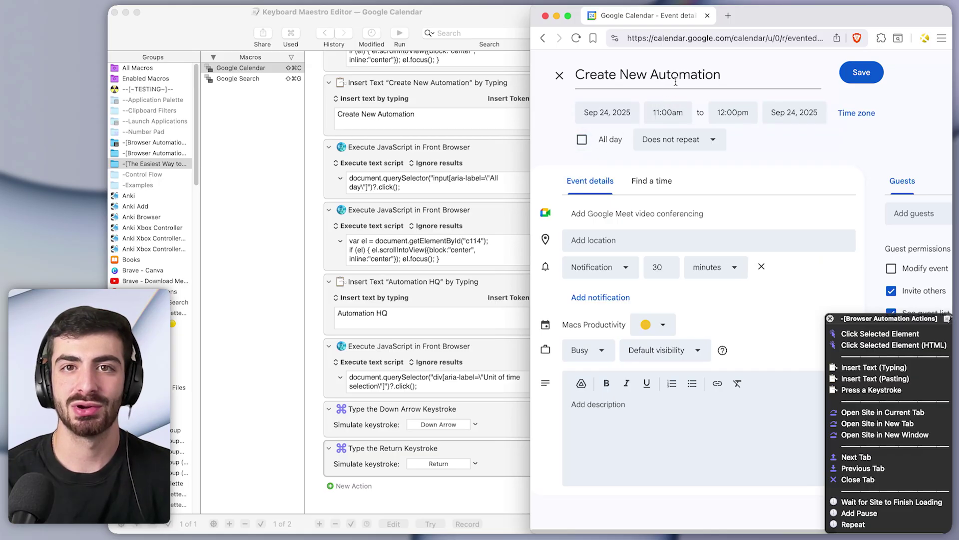
triple_click(676, 81)
key(BackSpace)
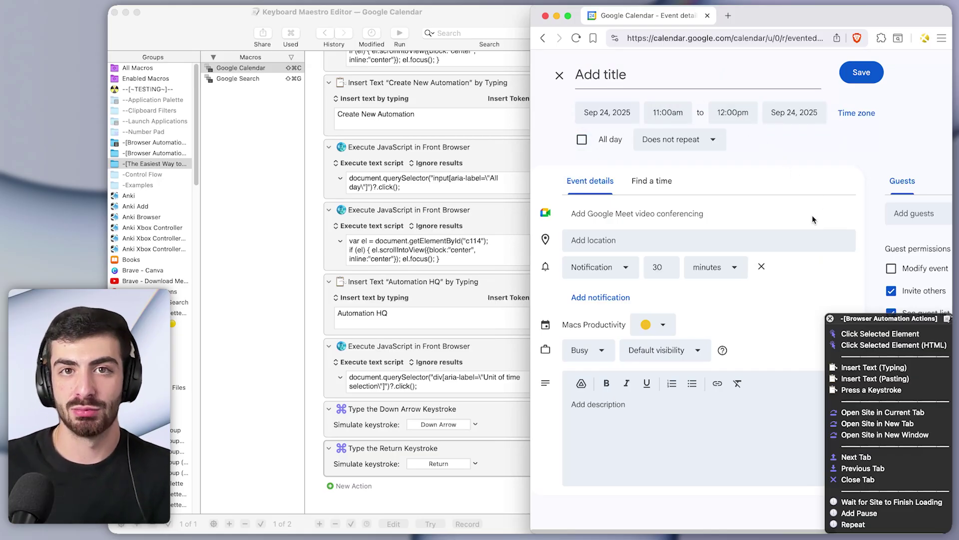
key(super+shift+c)
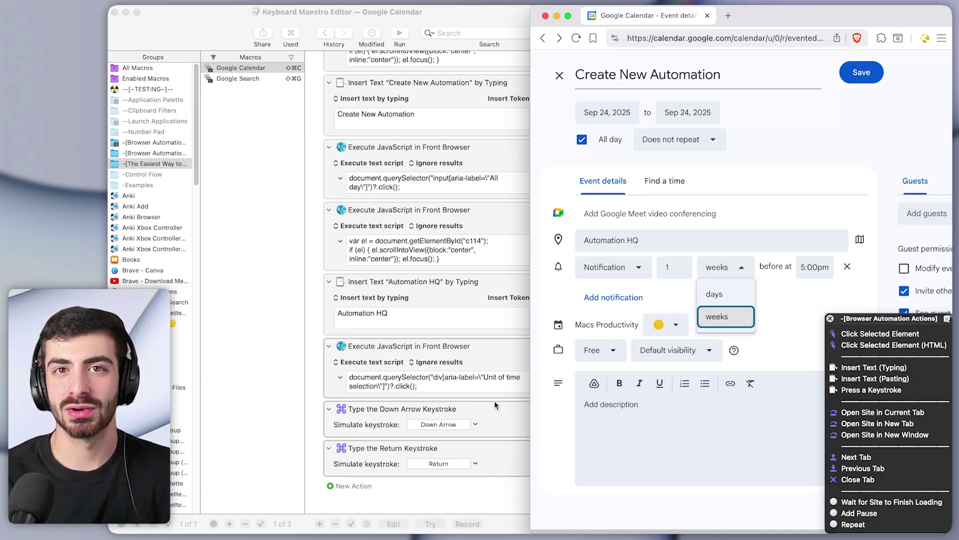
Review the Down Arrow and Return steps and retest the unit list, leaving weeks selected.
click(485, 434)
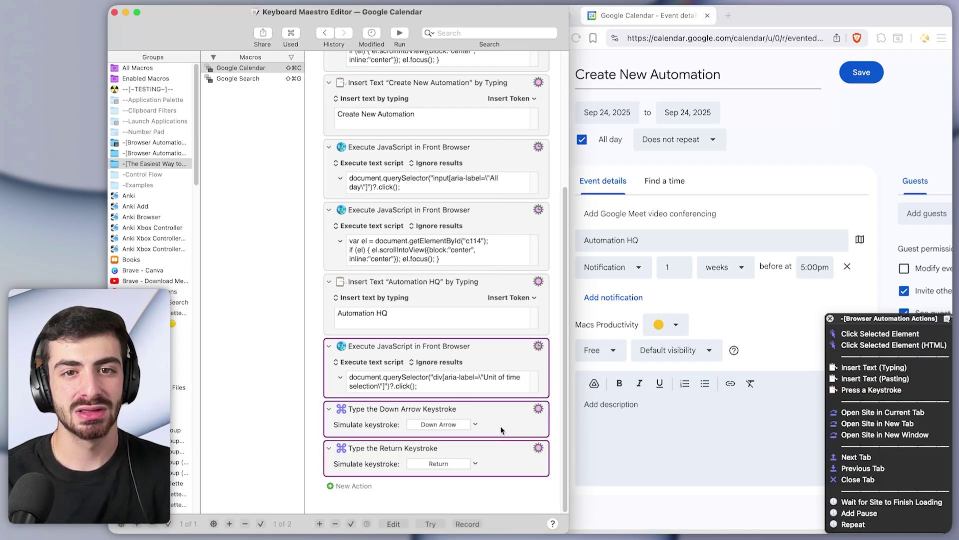
click(475, 430)
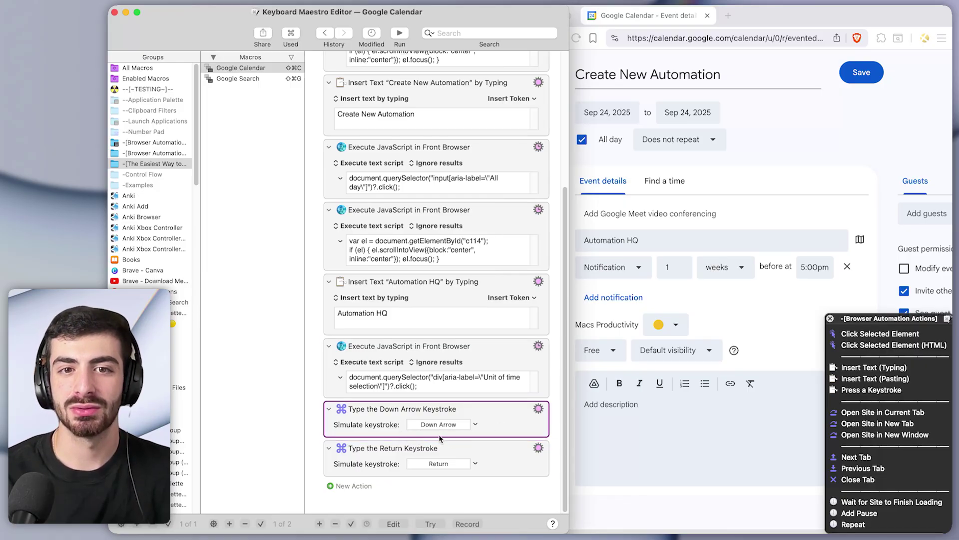
click(493, 462)
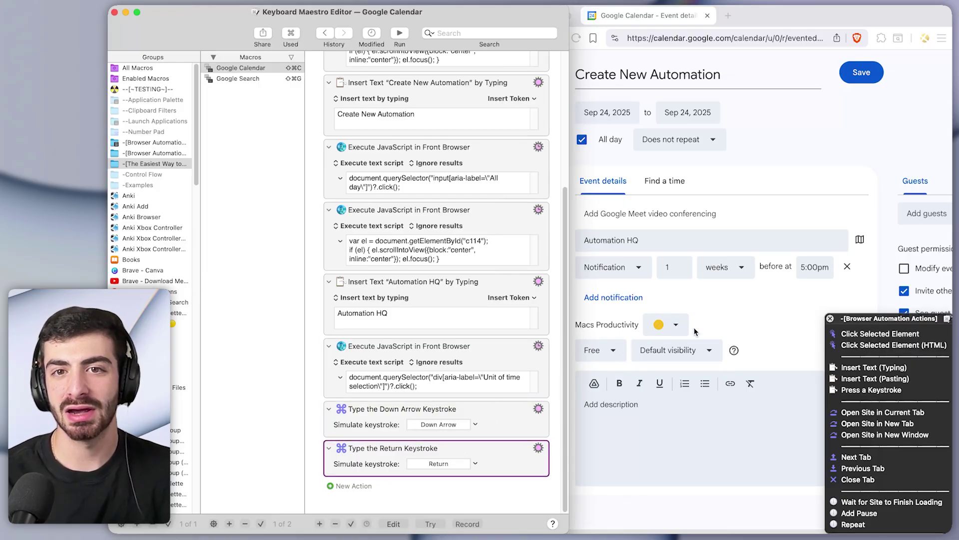
click(734, 268)
click(734, 268)
click(727, 272)
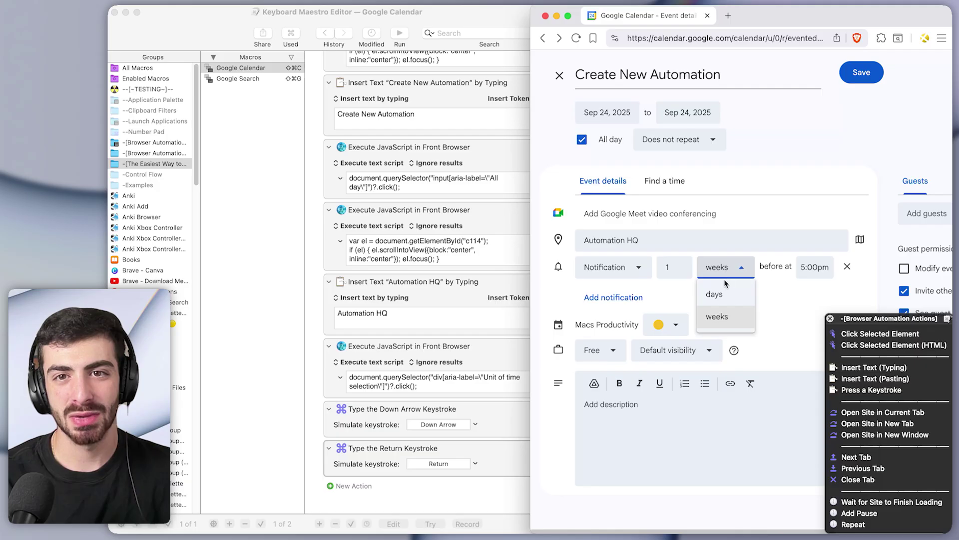
click(773, 334)
click(500, 448)
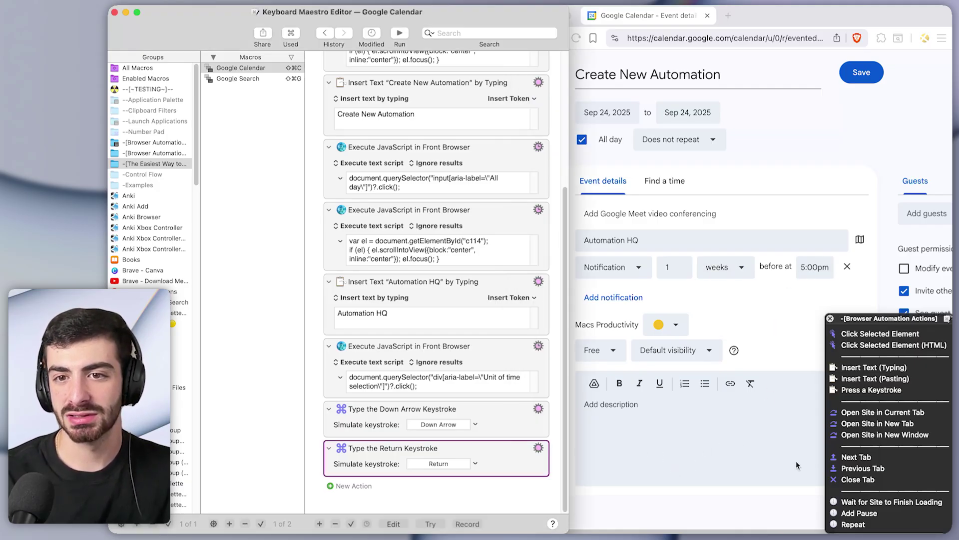
Add a 0.2-second pause and move it between the Down Arrow and Return steps.
click(860, 514)
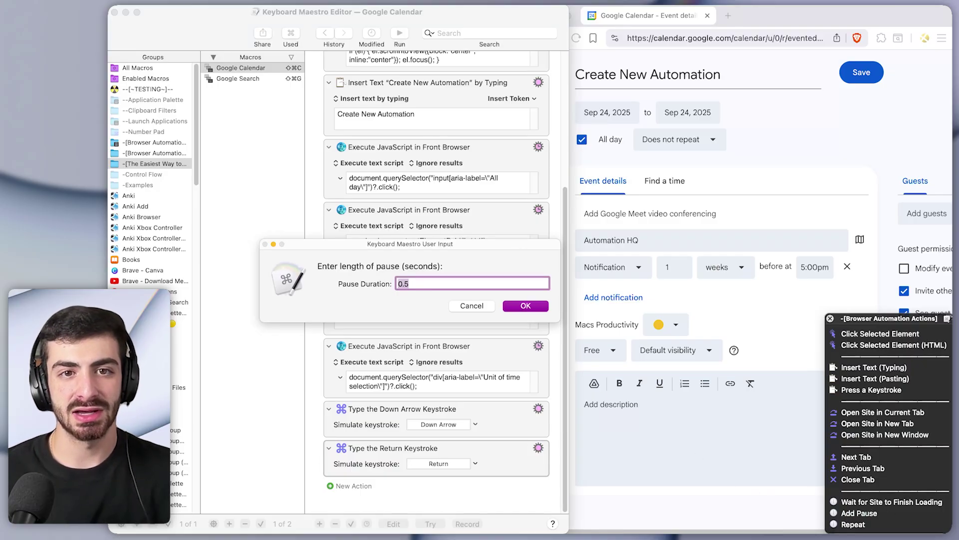
click(409, 283)
key(BackSpace)
key(BackSpace)
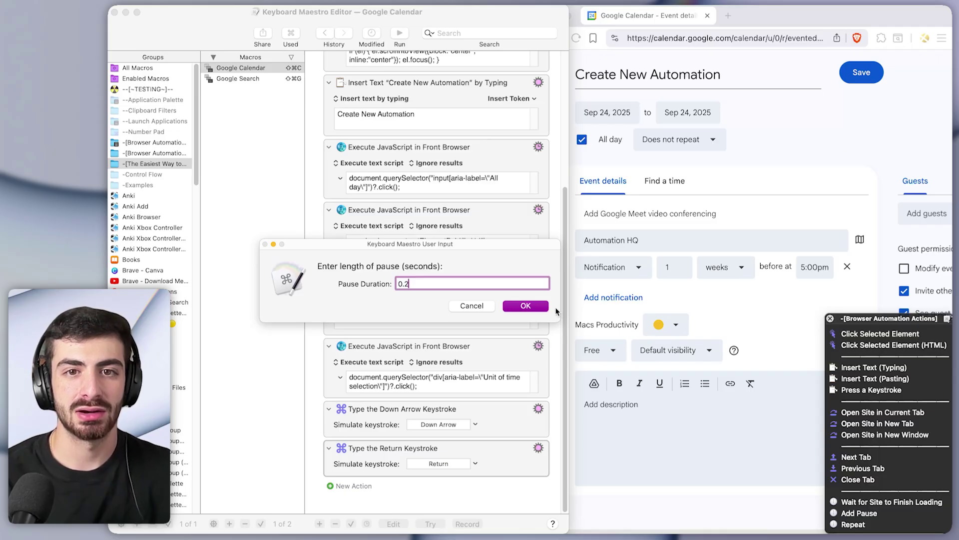
click(539, 311)
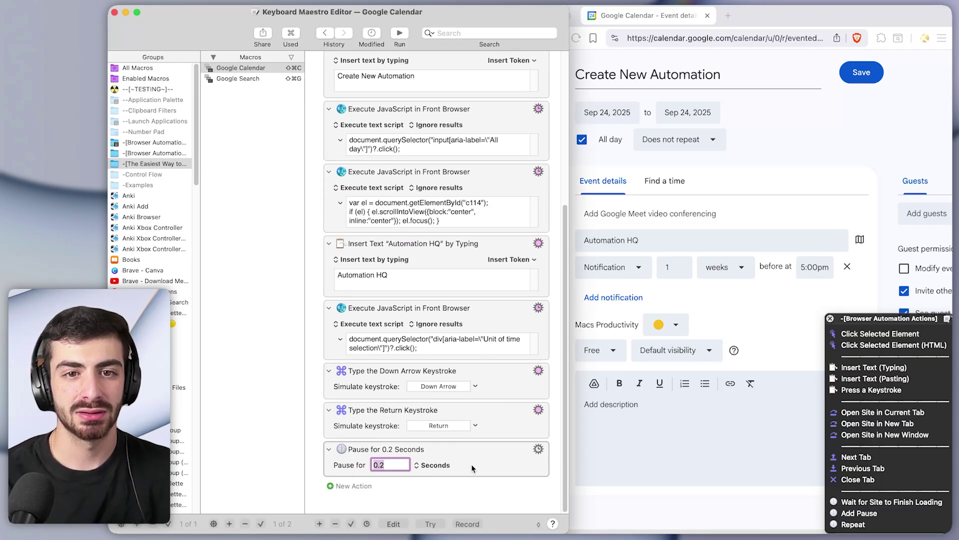
click(478, 449)
drag(475, 456, 480, 404)
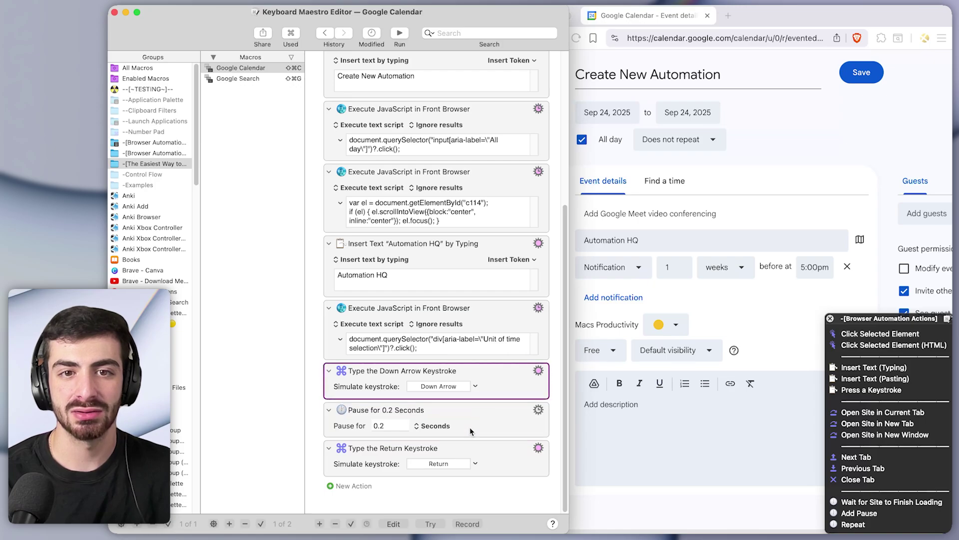
click(507, 474)
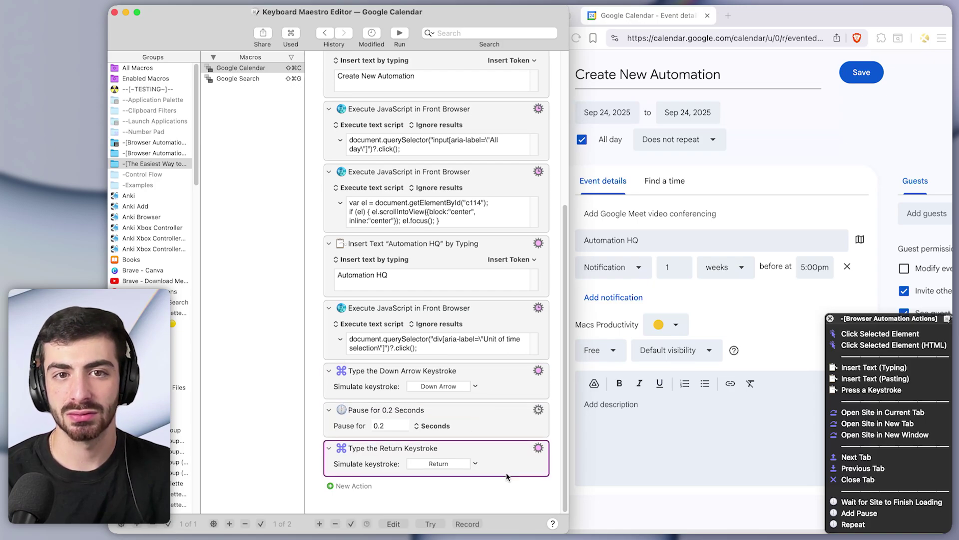
click(452, 425)
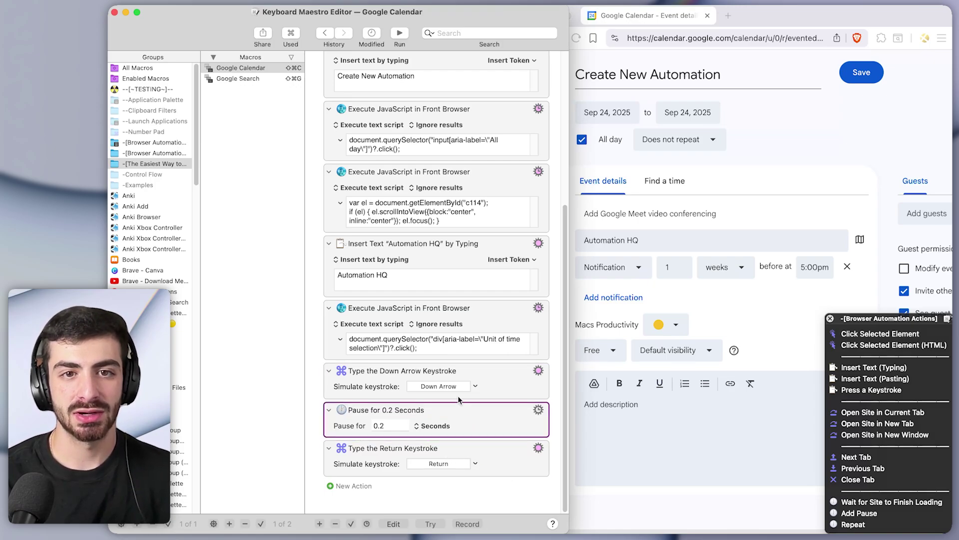
Paste a copy of the pause after the Automation HQ typing step and set it to 1 second.
click(454, 265)
key(super+v)
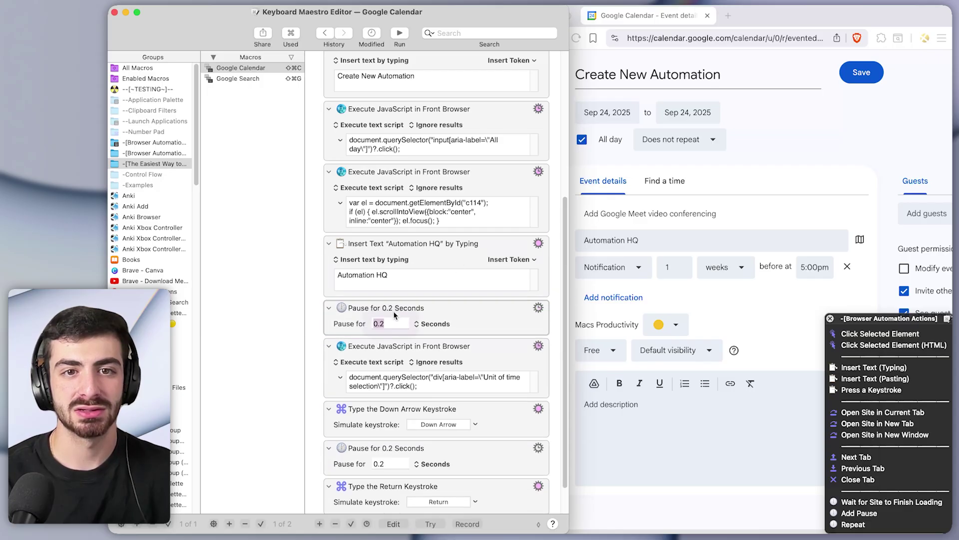
text(1)
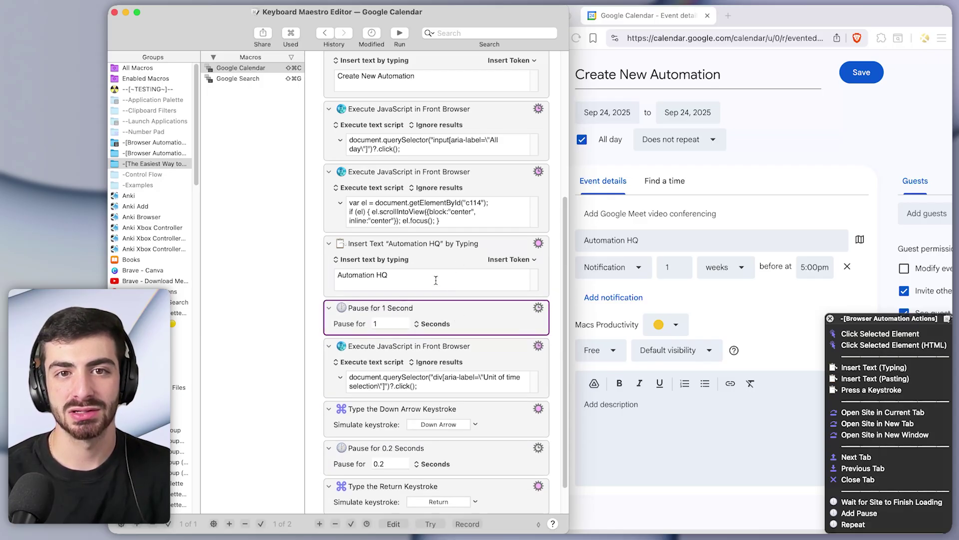
click(439, 265)
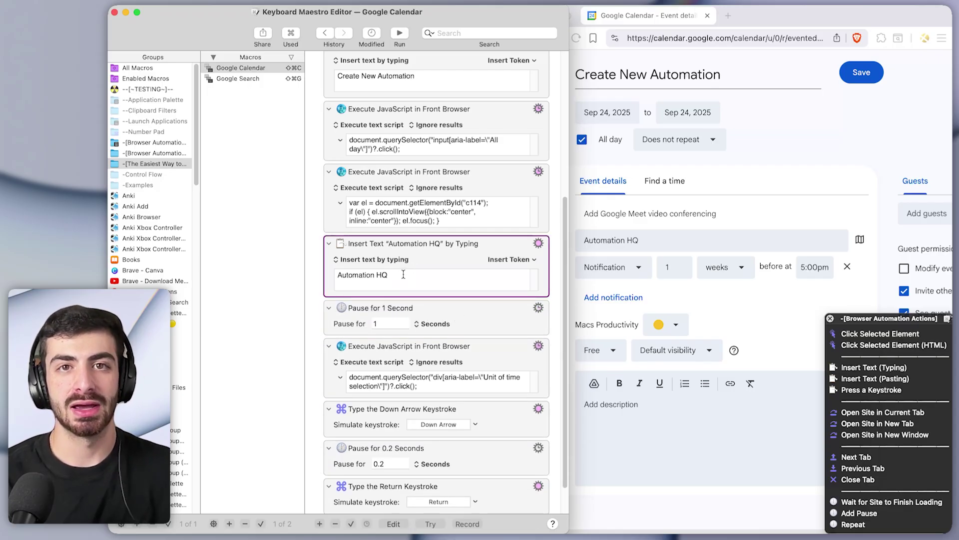
click(455, 334)
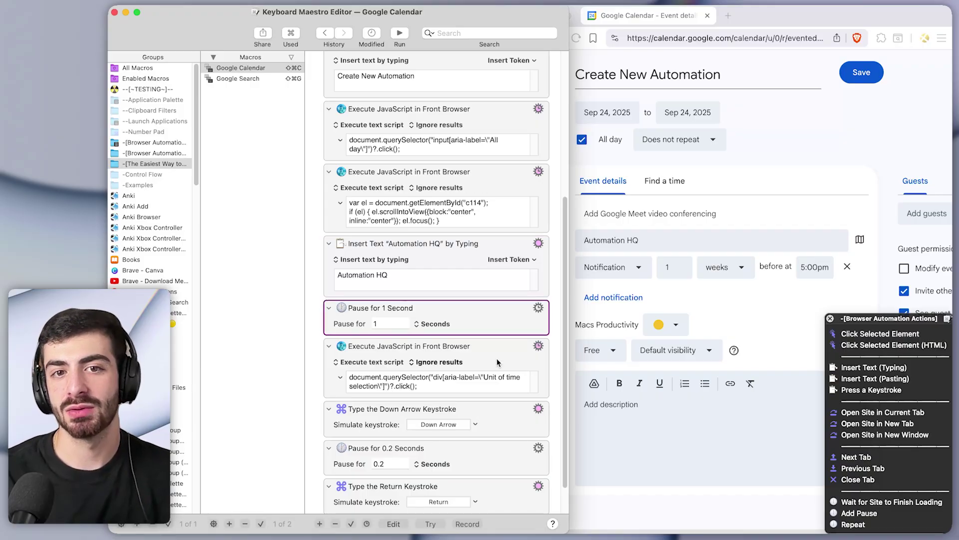
click(438, 362)
click(497, 360)
click(684, 277)
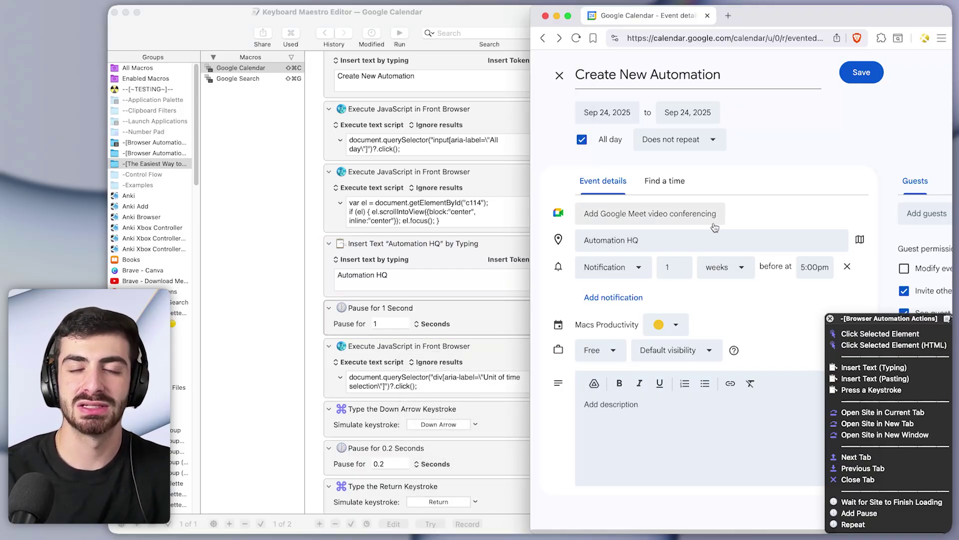
Untick All day, clear the location and title, and rerun the macro with ⇧⌘C.
click(582, 140)
triple_click(636, 235)
key(BackSpace)
triple_click(680, 76)
key(BackSpace)
click(752, 157)
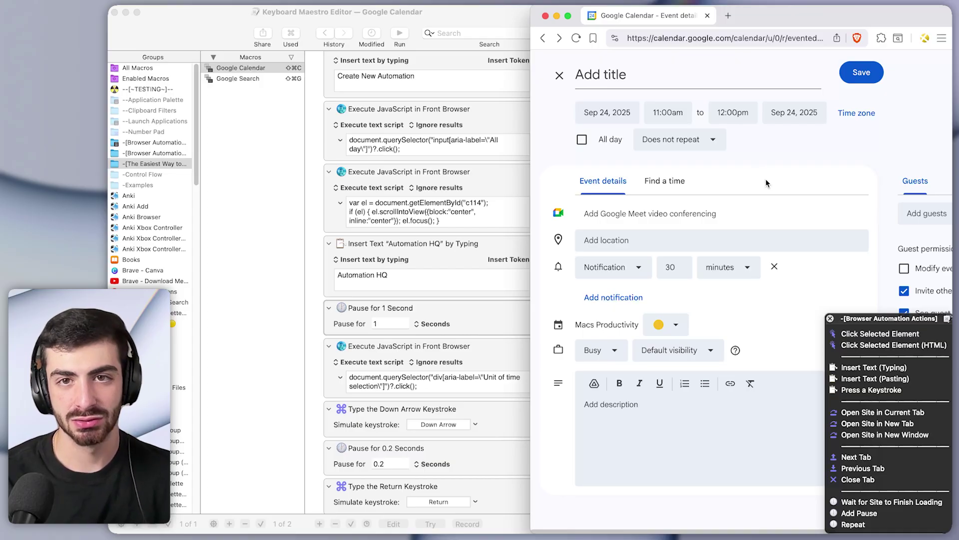
key(shift+super+c)
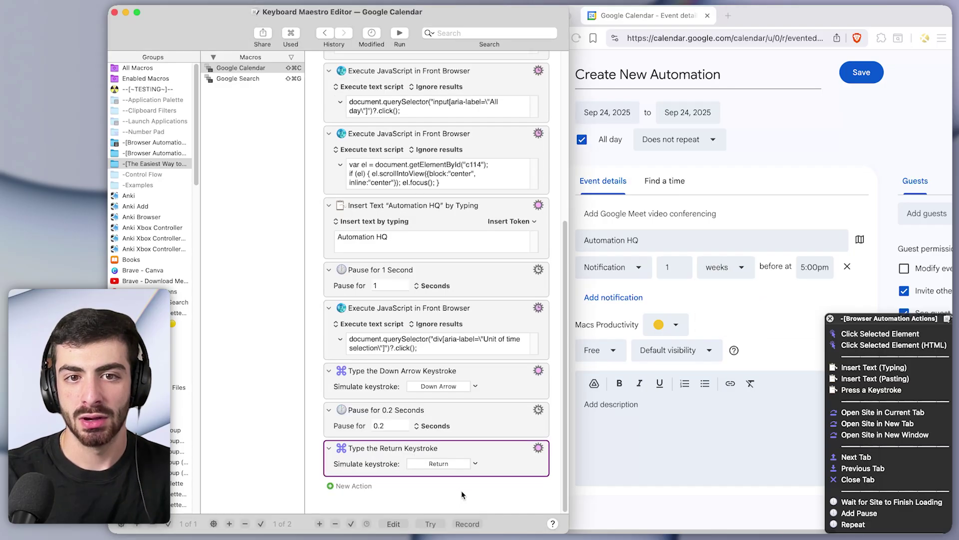
Add a JavaScript step that clicks the event's Save button.
click(737, 191)
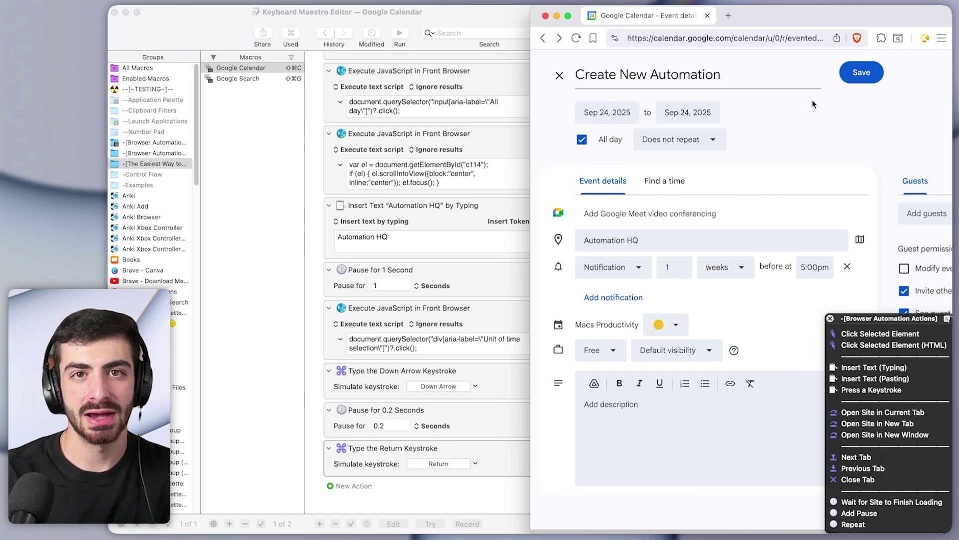
click(789, 74)
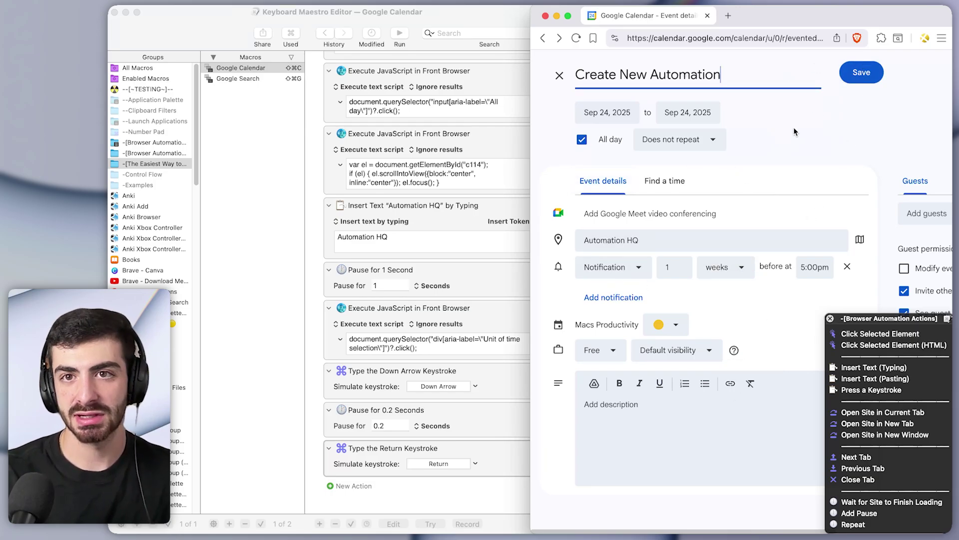
key(Tab)
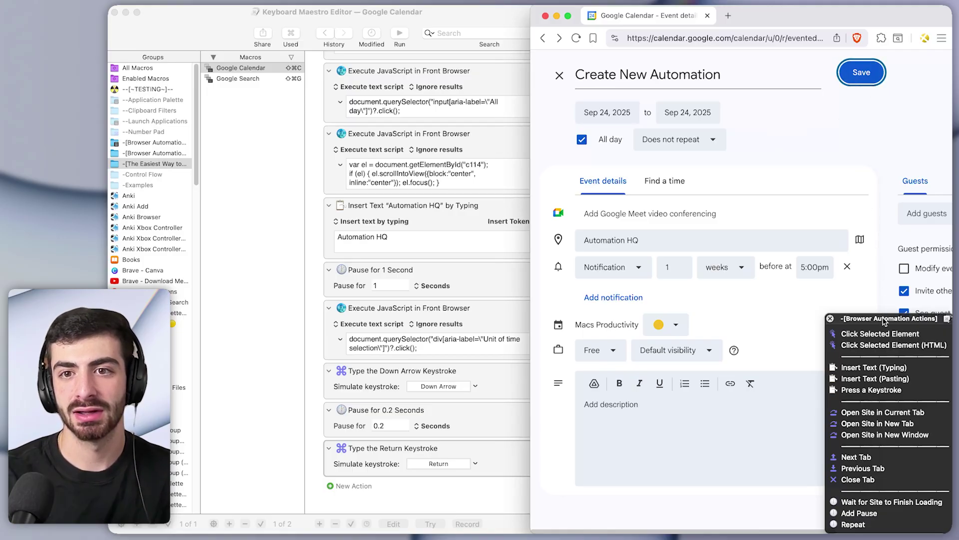
click(870, 338)
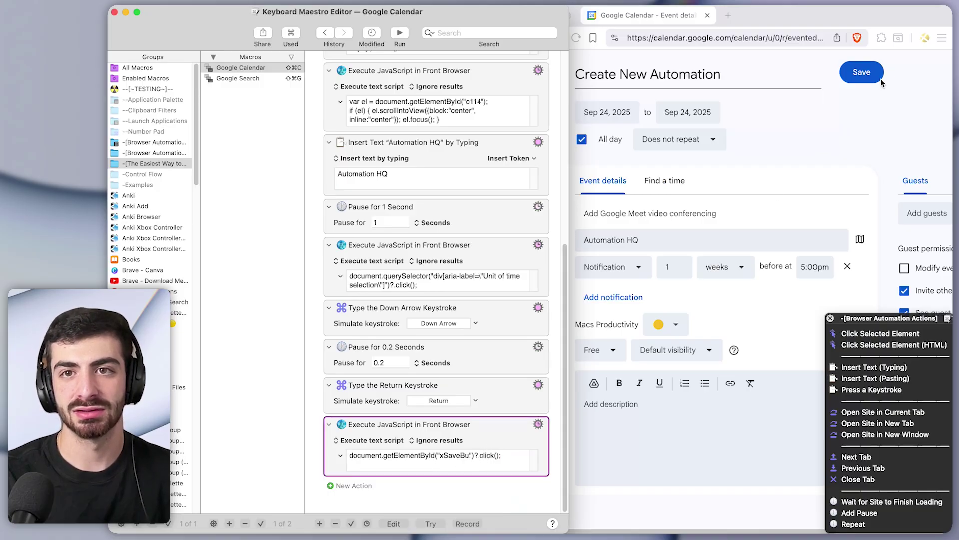
Add a 0.5-second pause and place it just before the save step.
click(497, 402)
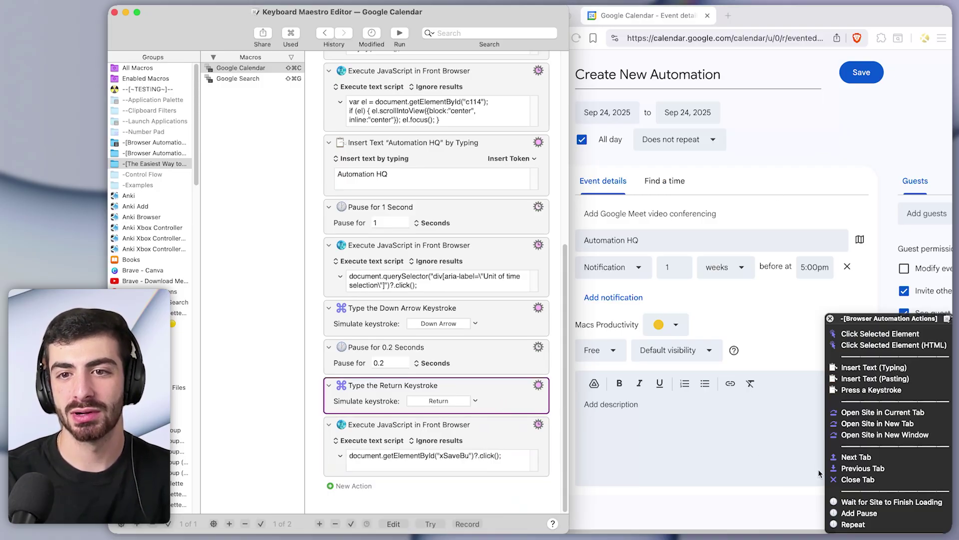
click(857, 513)
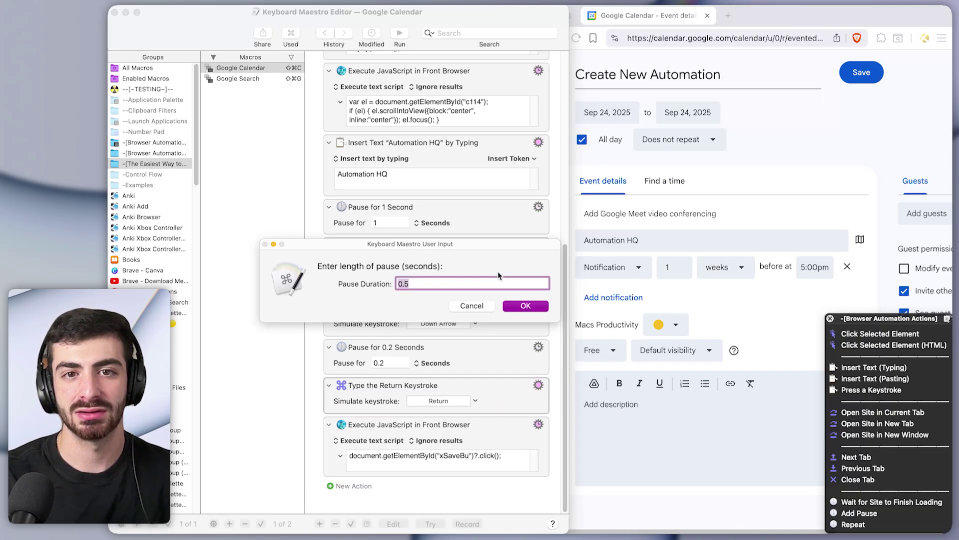
click(520, 306)
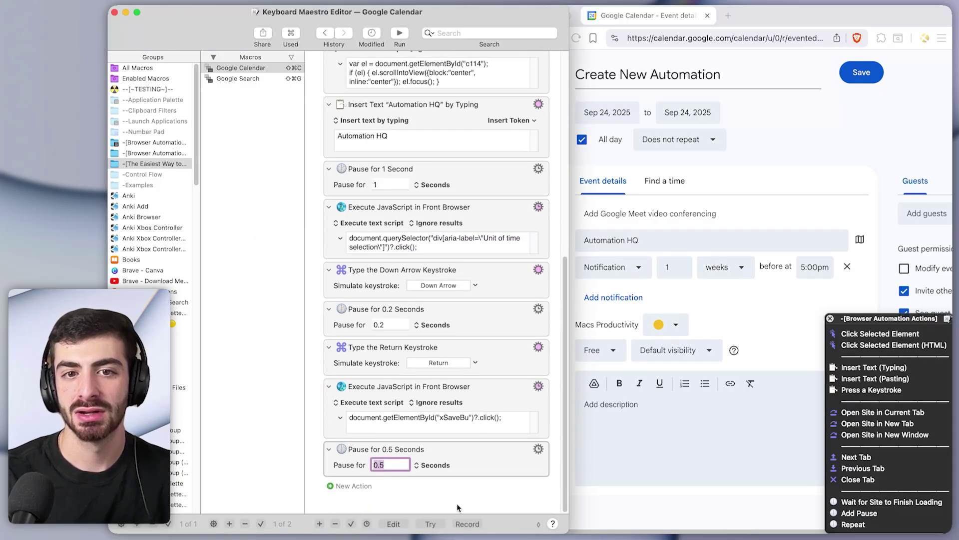
drag(484, 460, 495, 389)
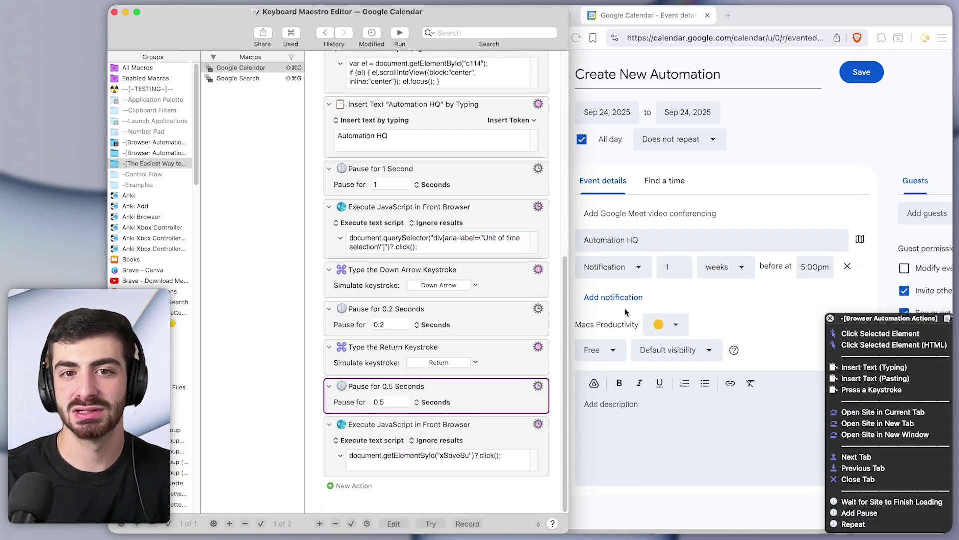
Clear the event title and location and untick All day.
click(704, 307)
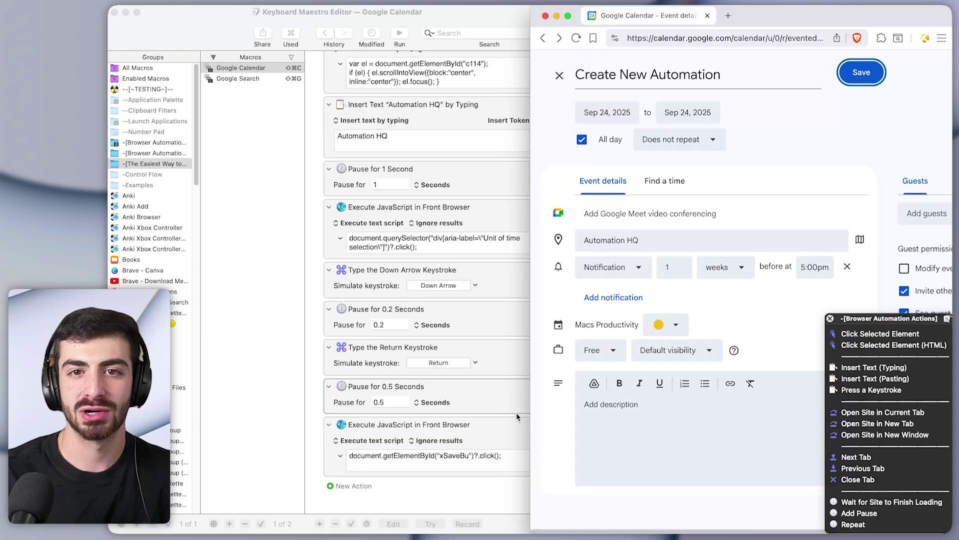
click(704, 79)
key(super+a)
key(BackSpace)
click(581, 139)
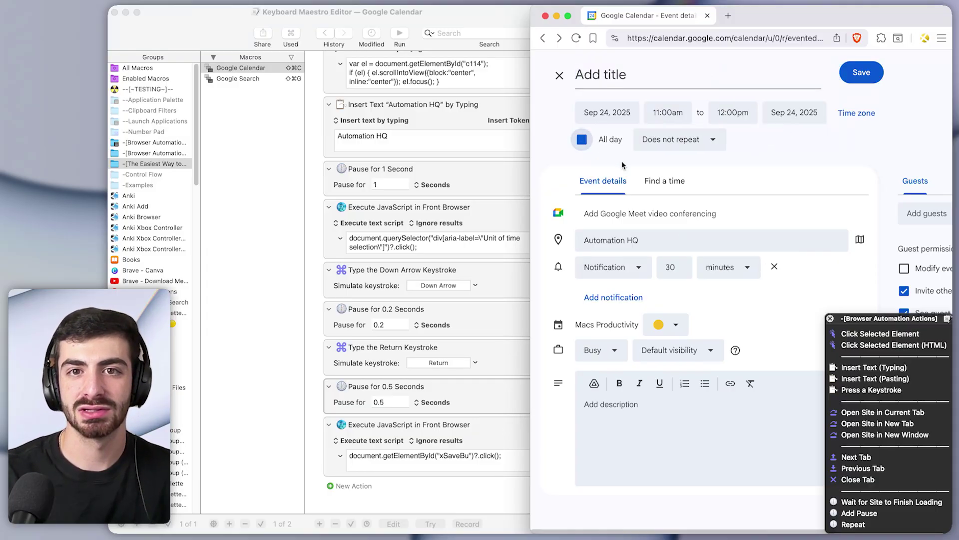
click(655, 239)
key(super+a)
key(BackSpace)
click(799, 180)
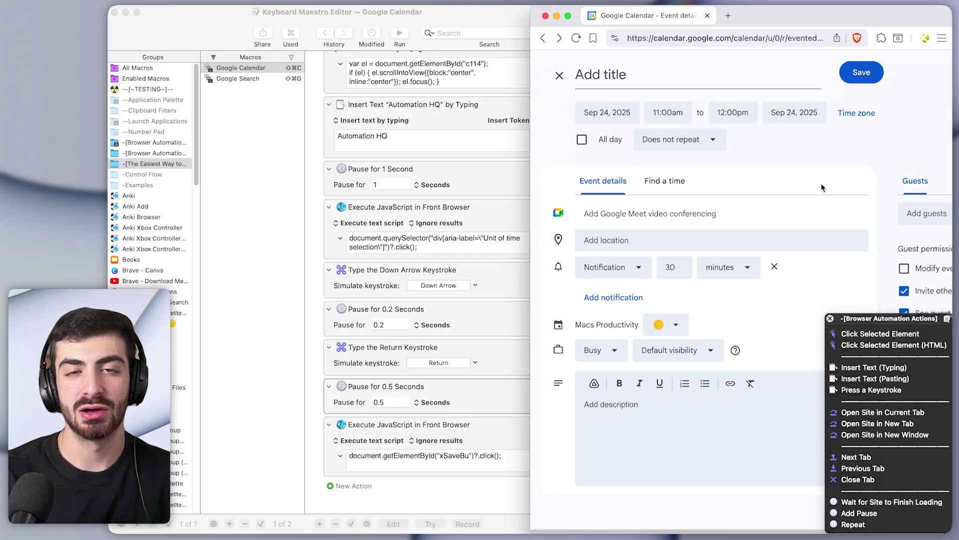
Run the macro to save the event, then open the saved Create New Automation event on September 24.
key(super+shift+c)
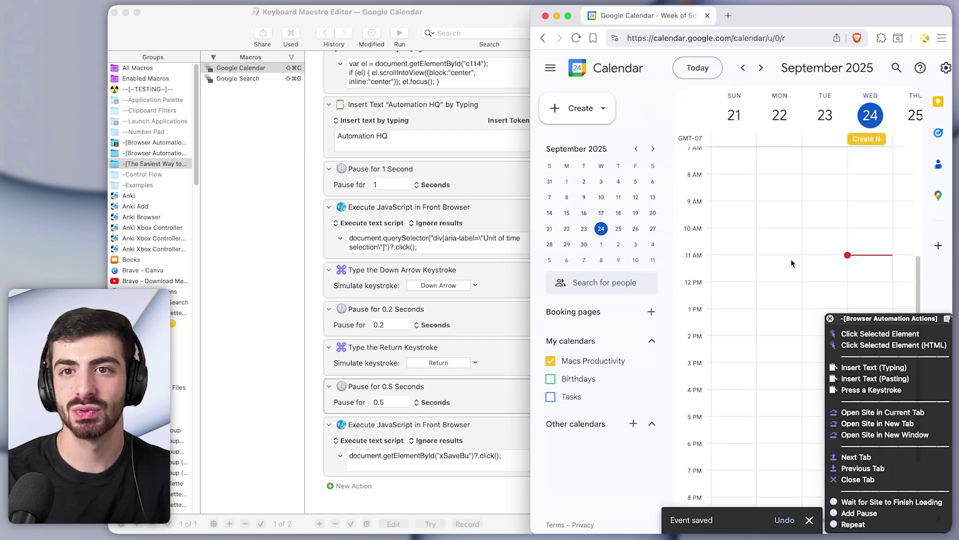
scroll(800, 250, up, 5)
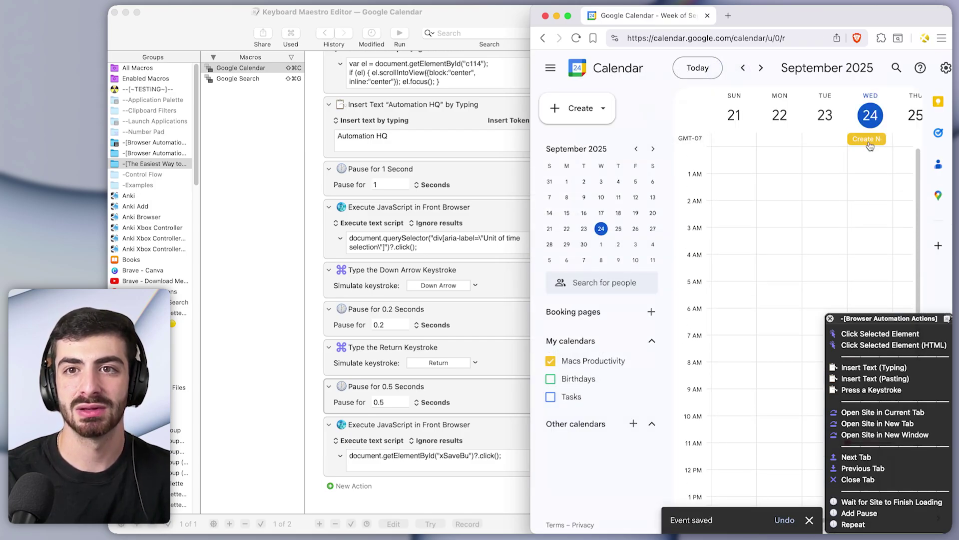
key(shift+super+c)
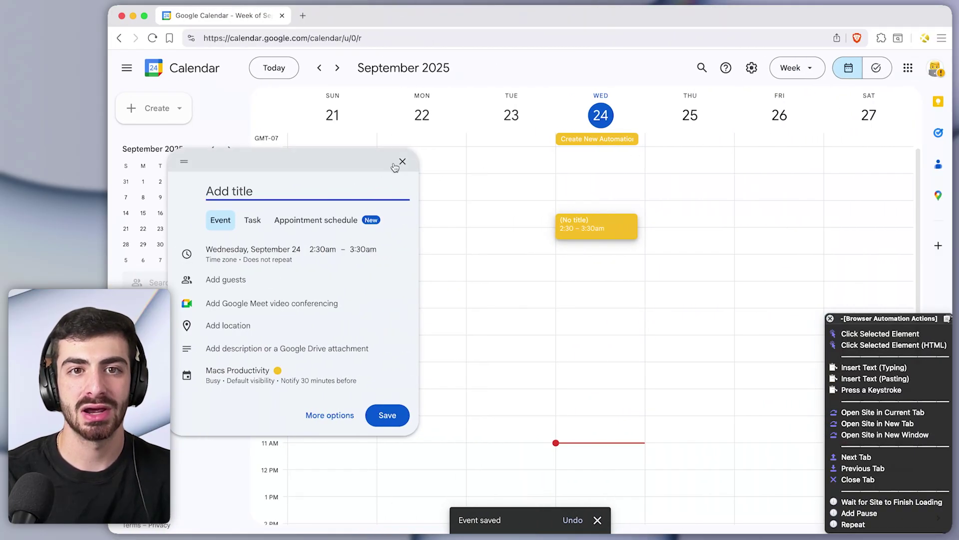
click(400, 161)
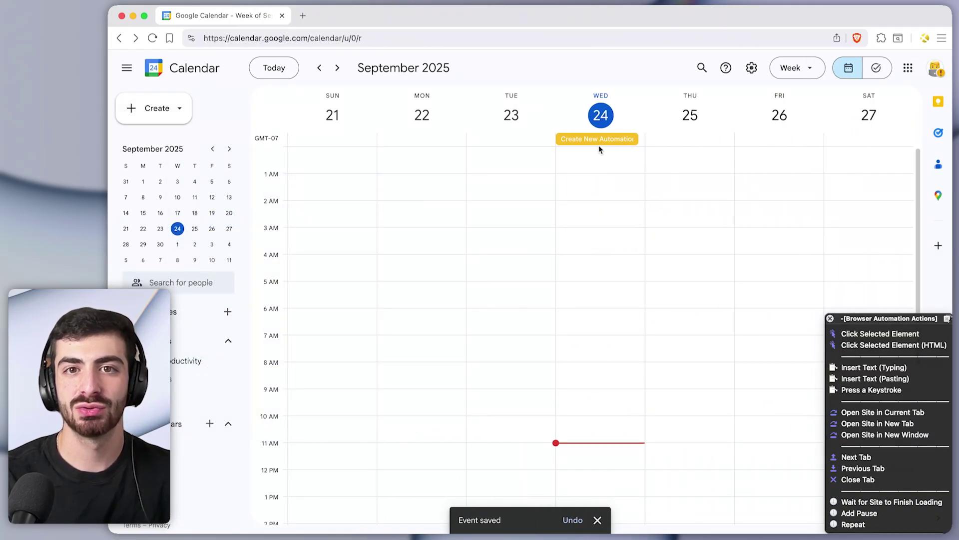
click(603, 146)
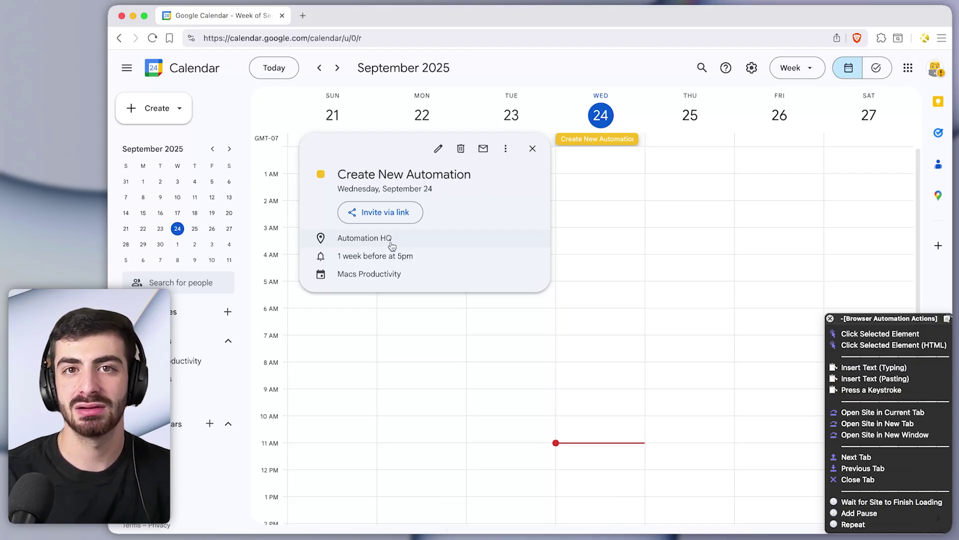
Bring the Keyboard Maestro Editor forward, zoomed, with the ⇧⌘C Google Calendar macro shown from the top.
key(super+Tab)
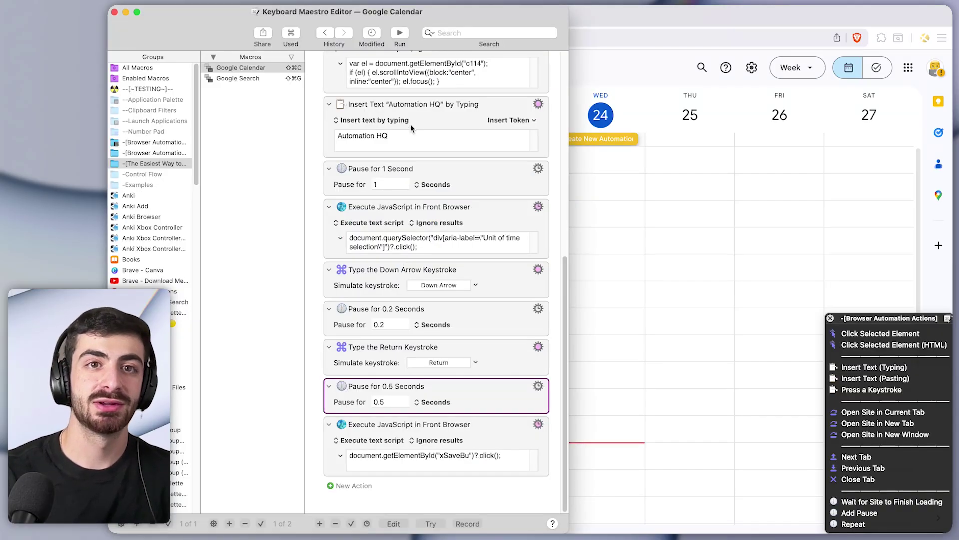
double_click(403, 10)
scroll(534, 272, up, 10)
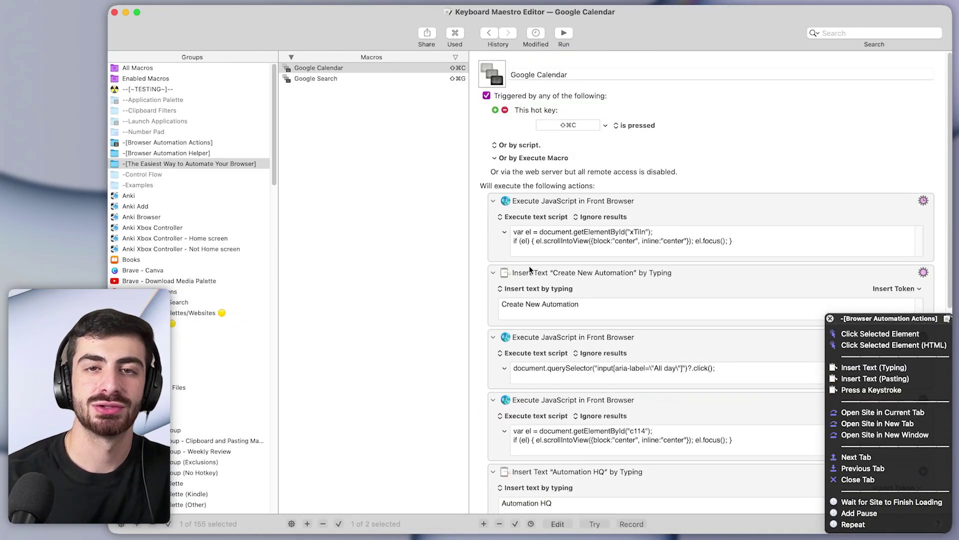